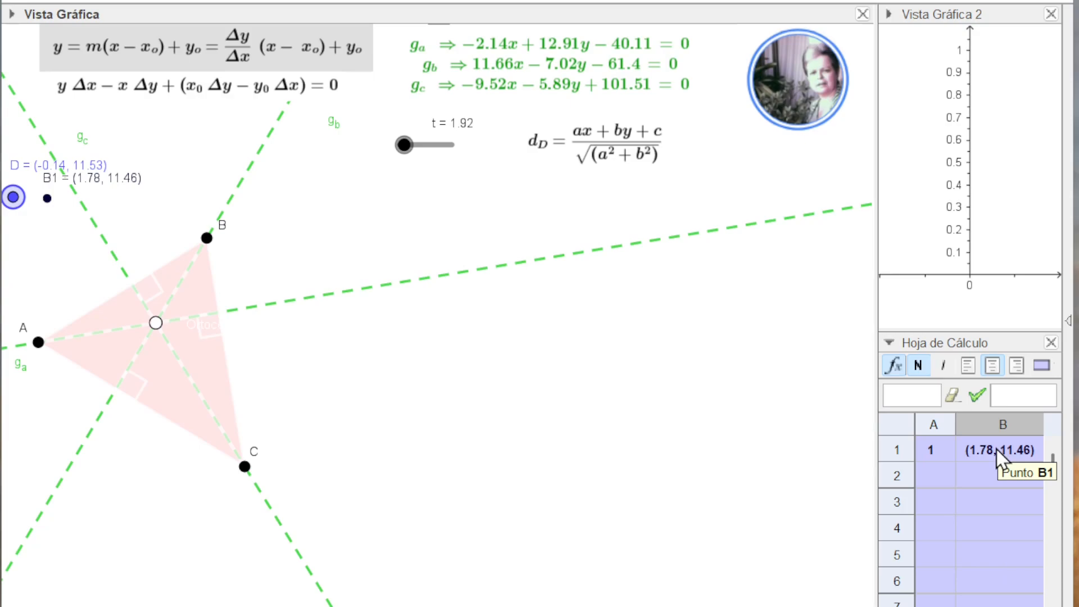
# Step: Examine the basic properties of point B1, including its definition D + (t, (-A1) / 15)
pyautogui.click(996, 449)
pyautogui.rightClick(995, 447)
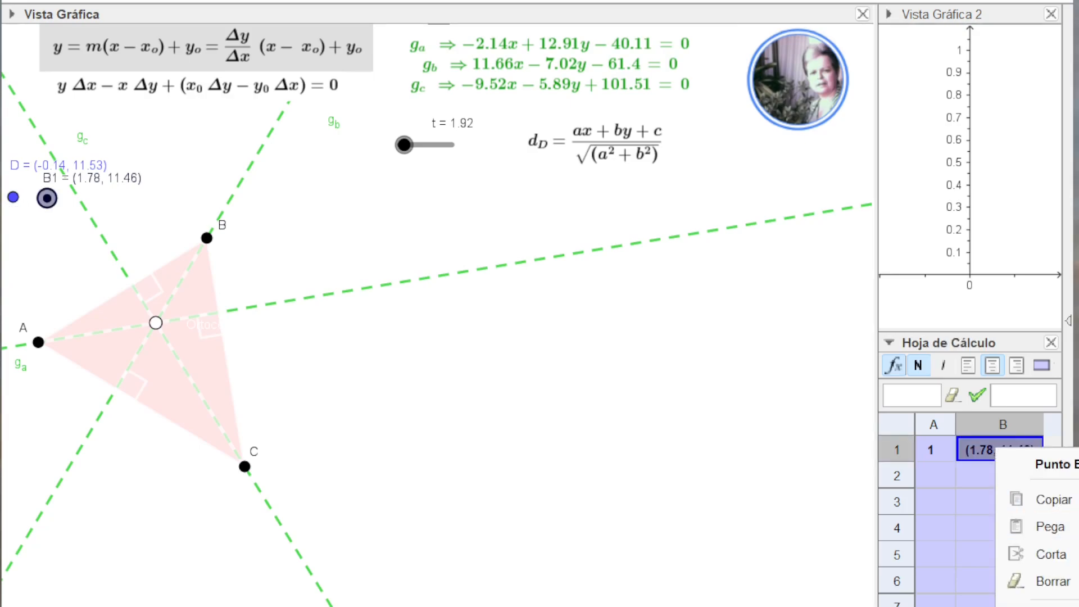
pyautogui.click(1045, 605)
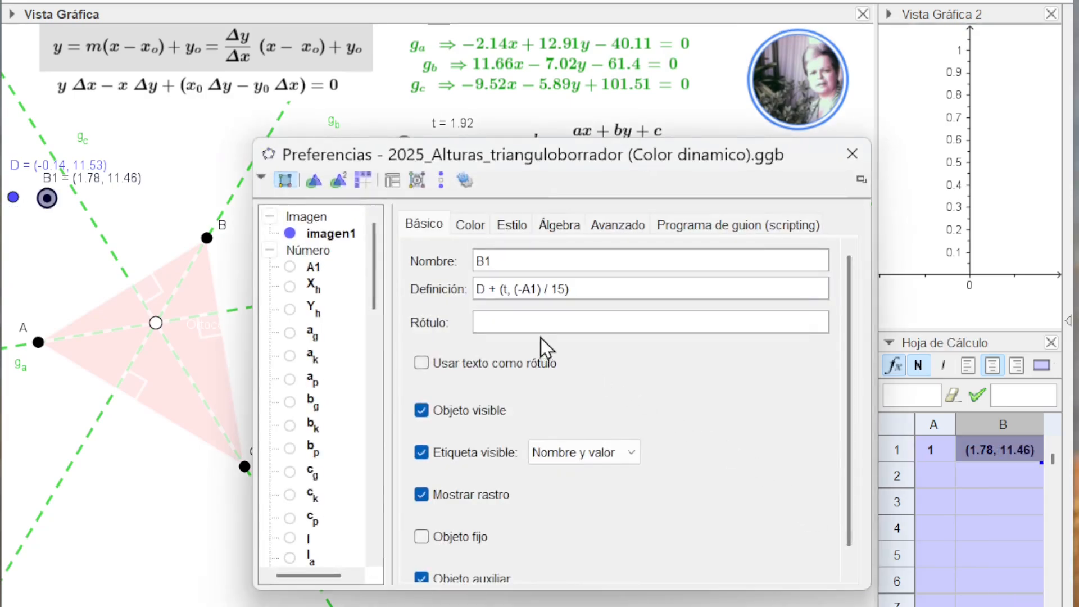
pyautogui.moveTo(594, 163); pyautogui.dragTo(541, 196)
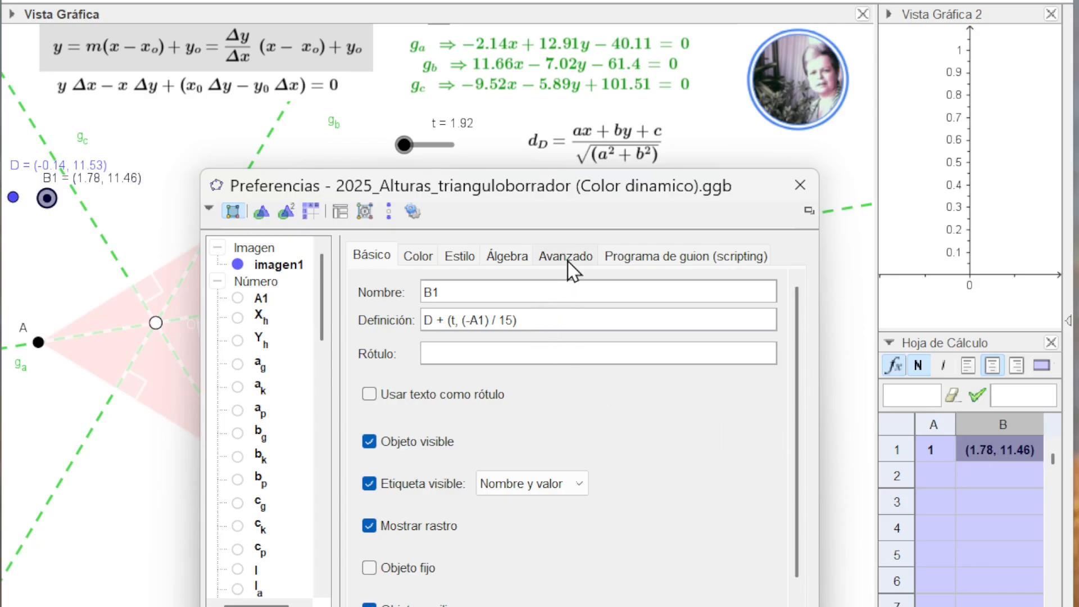
pyautogui.click(799, 191)
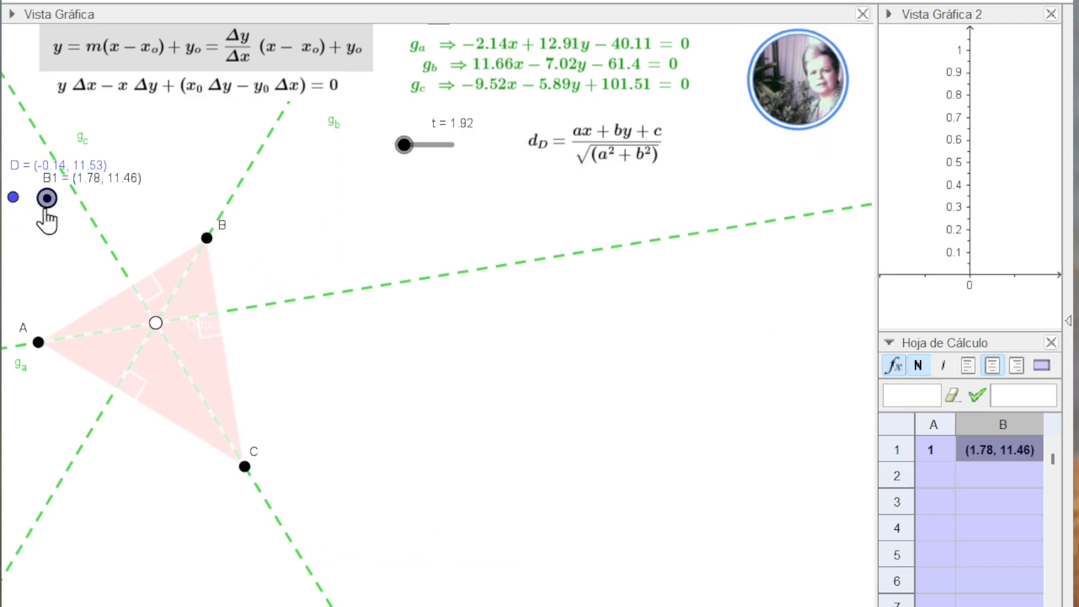
# Step: Return slider t to 0, clear the trace of B1 and place B1's label just below the label of D
pyautogui.moveTo(404, 145); pyautogui.dragTo(393, 145)
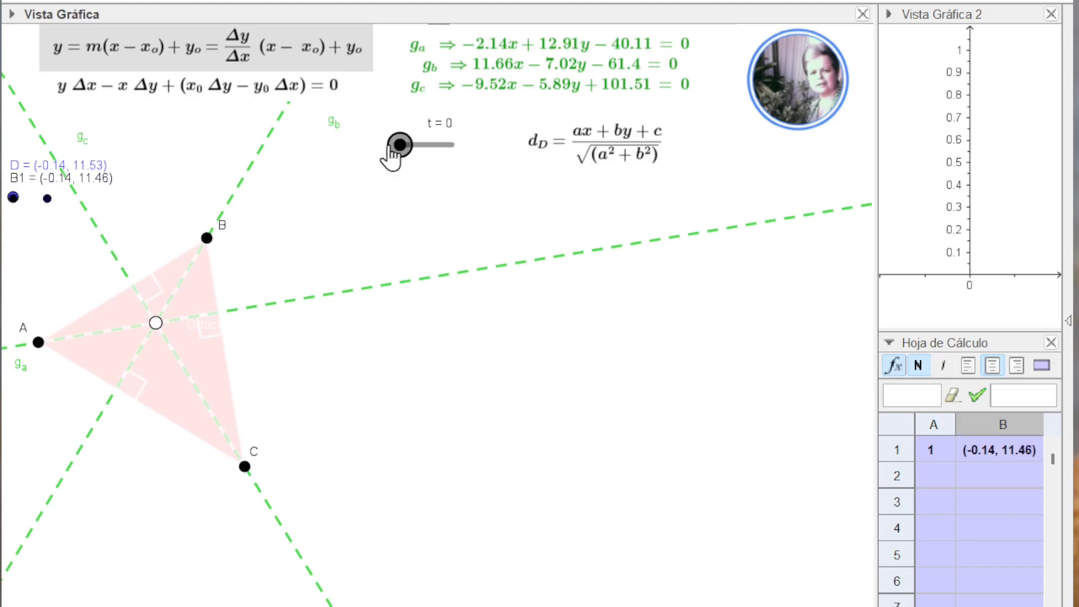
pyautogui.click(11, 14)
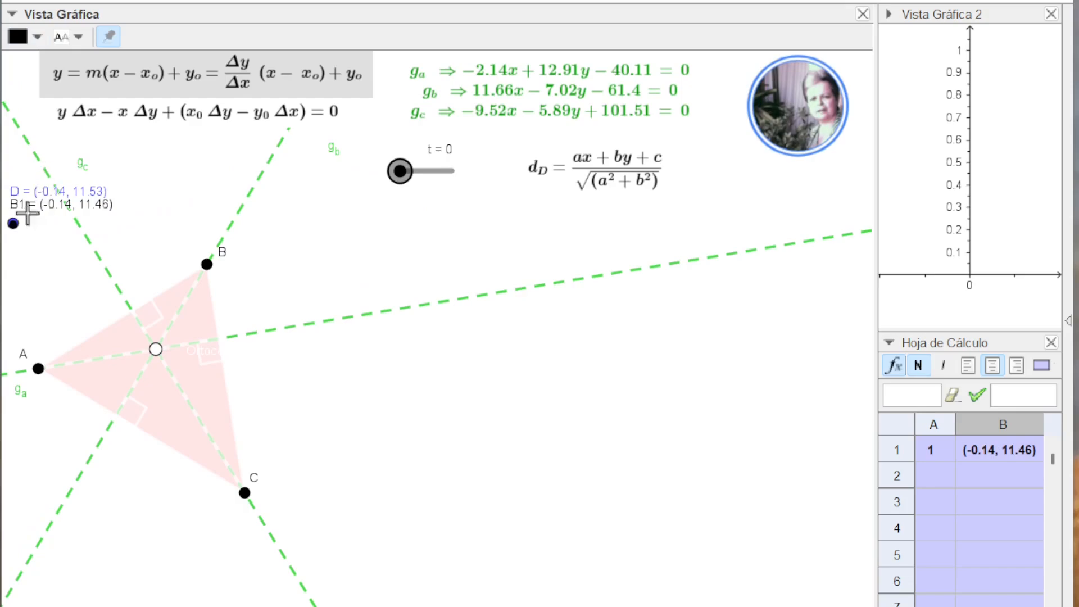
pyautogui.click(33, 209)
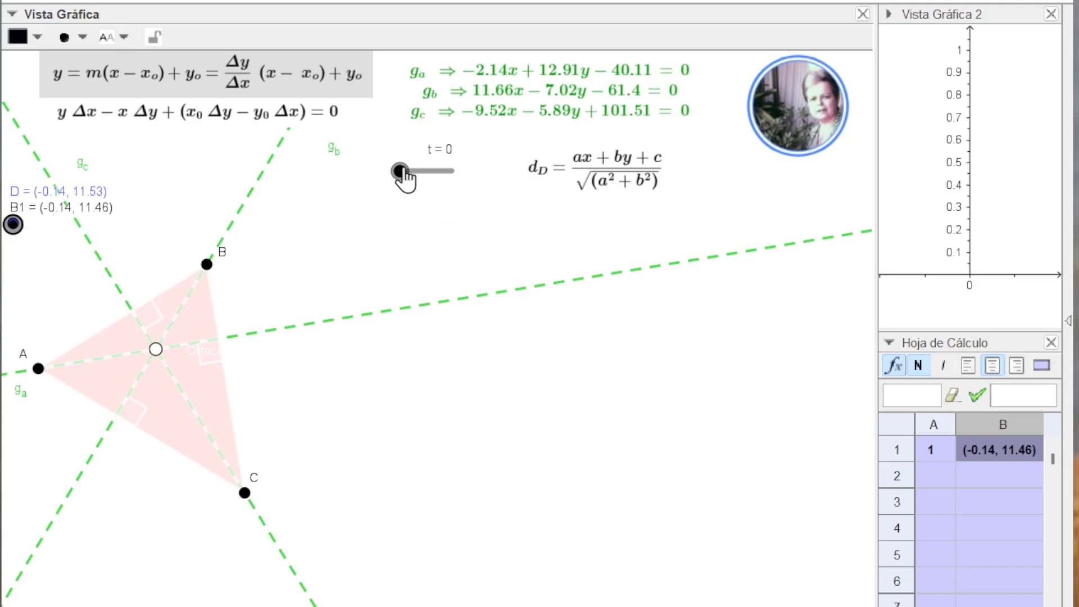
# Step: Sweep slider t briefly and back to 0 to trace point B1, and clear the trace from the graphics view
pyautogui.moveTo(400, 171); pyautogui.dragTo(400, 173)
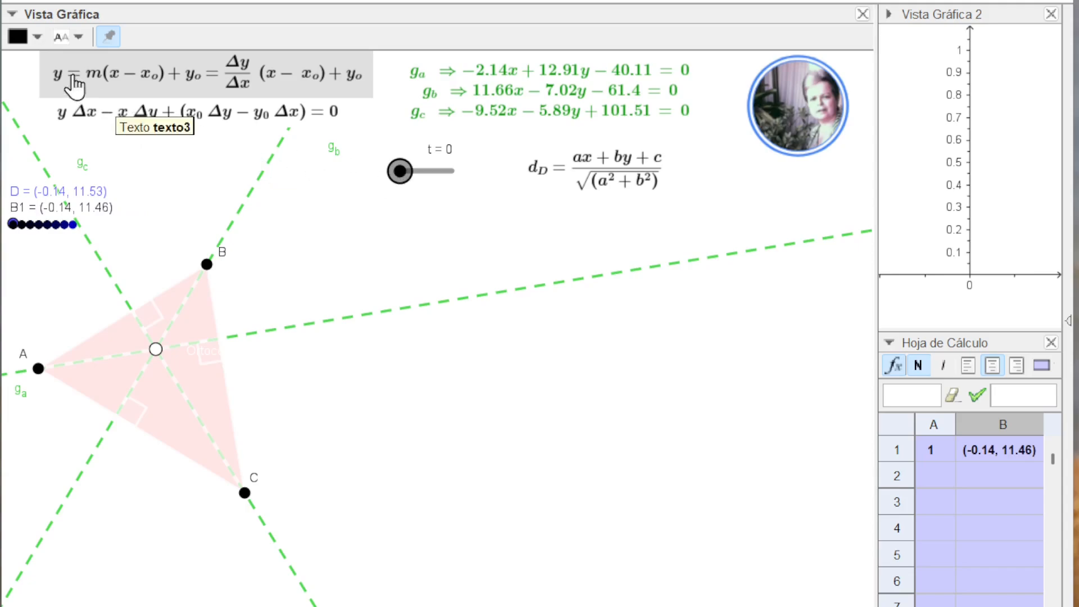
pyautogui.click(13, 15)
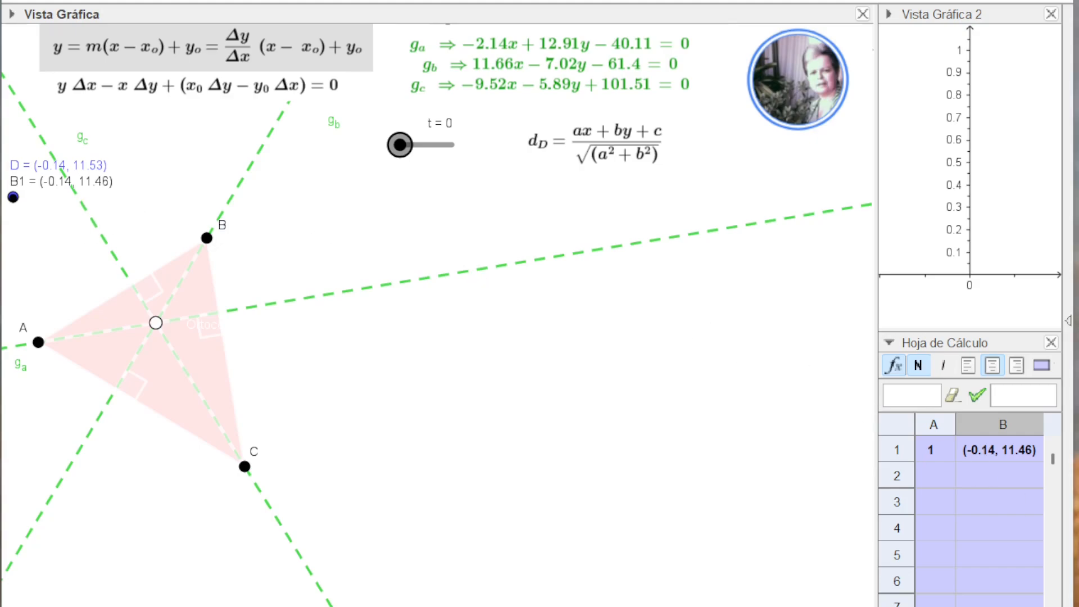
pyautogui.press('Return')
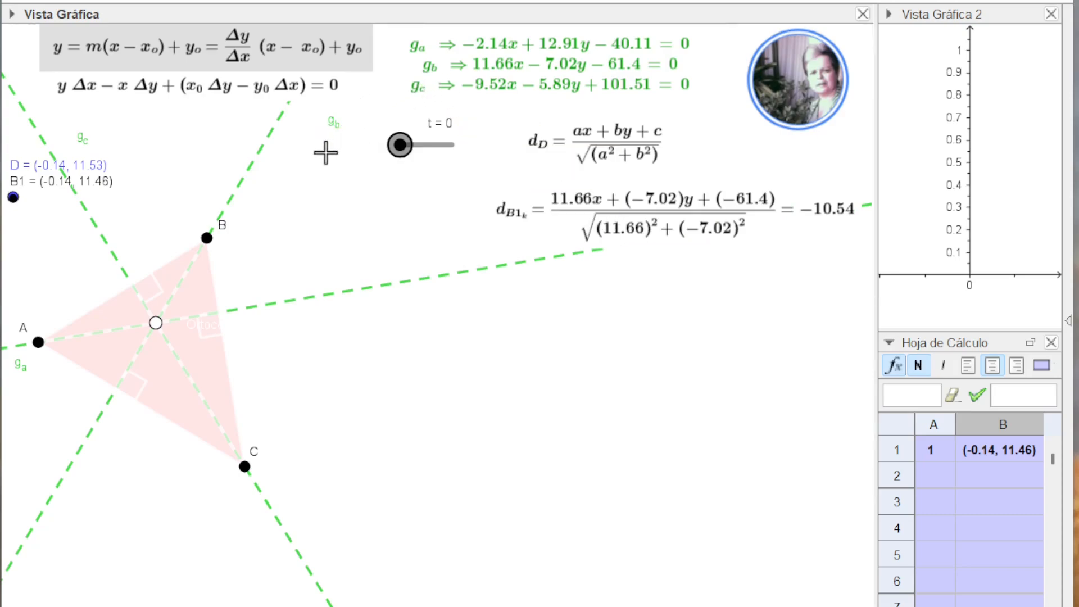
# Step: Reposition the label of altitude line g_b and the length label of the dashed segment from B1 to G
pyautogui.moveTo(331, 132); pyautogui.dragTo(306, 128)
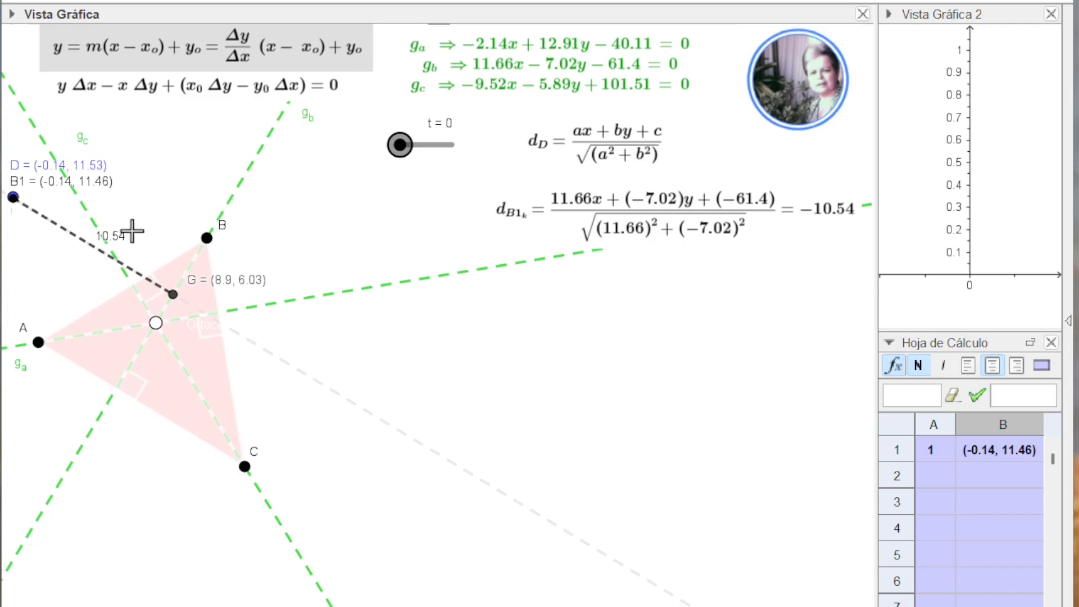
pyautogui.moveTo(115, 241); pyautogui.dragTo(122, 227)
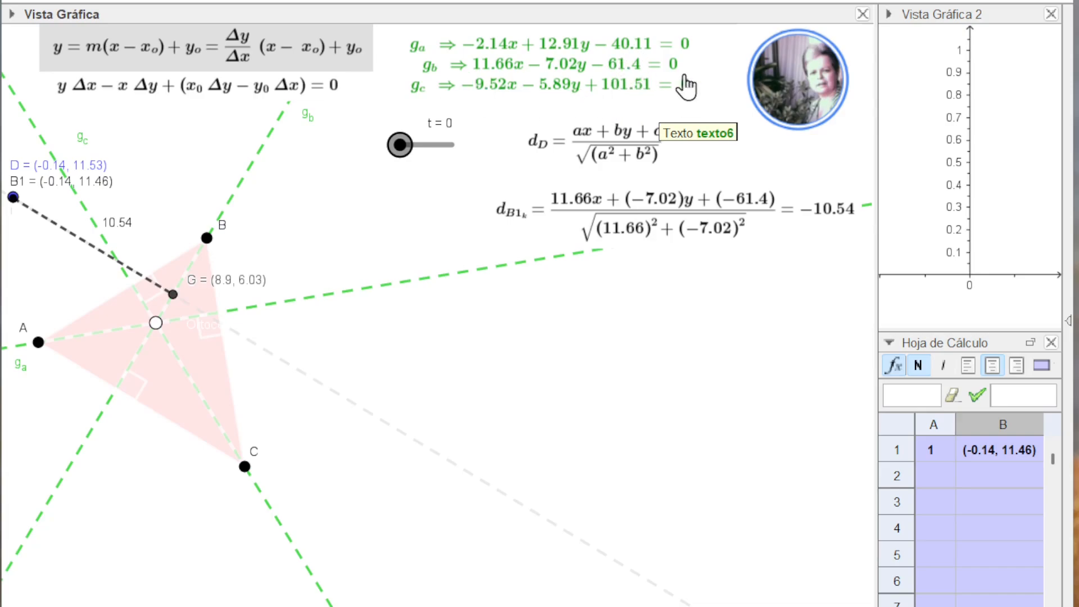
# Step: Examine slider t's interval, increment and animation settings, along with the basic properties of point B1
pyautogui.rightClick(397, 146)
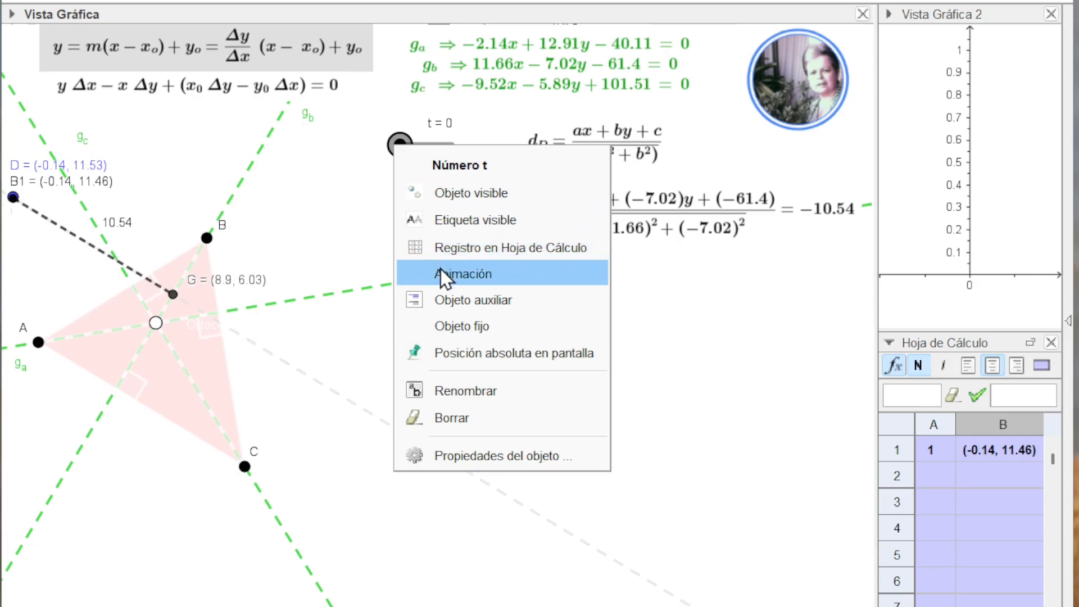
pyautogui.click(460, 449)
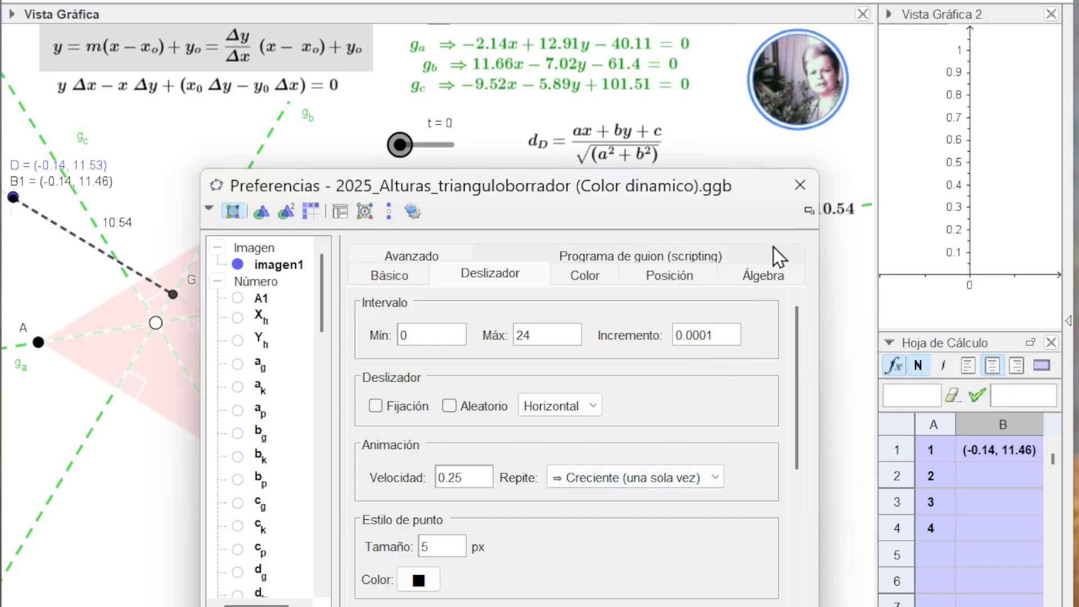
pyautogui.click(793, 195)
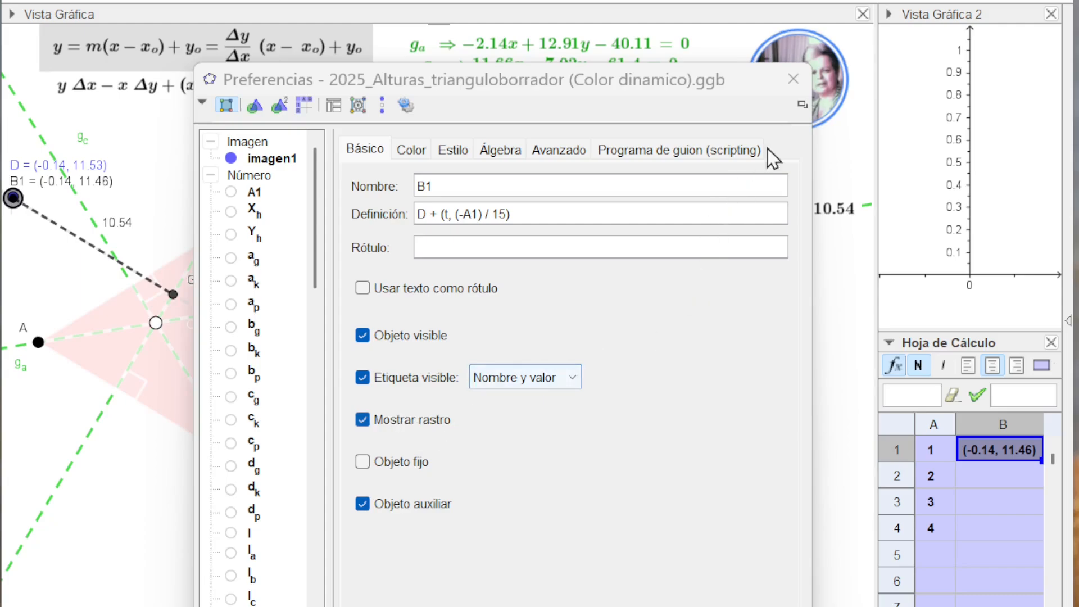
pyautogui.click(793, 79)
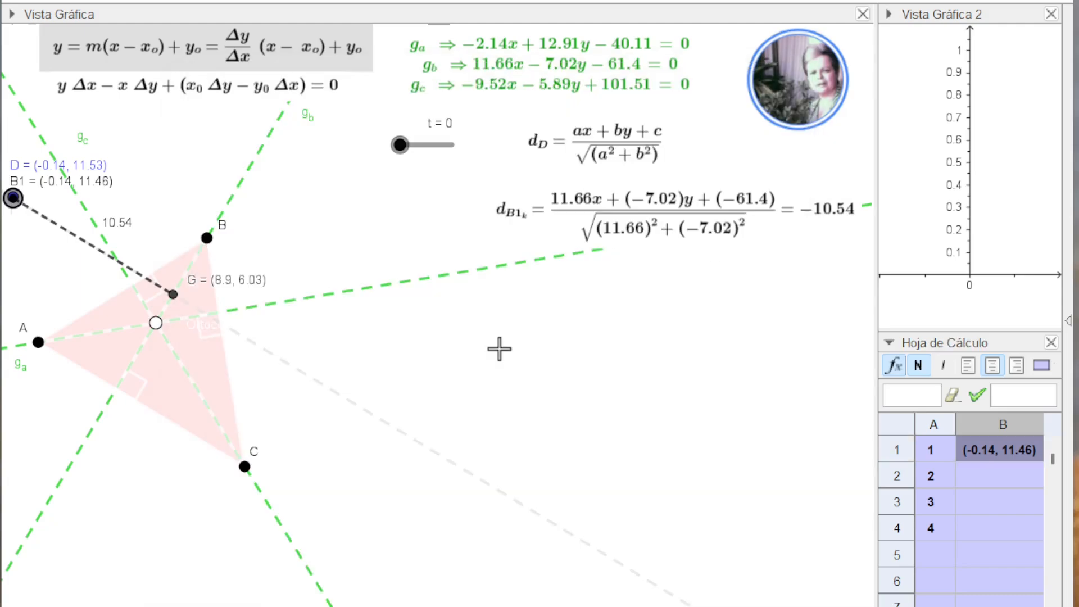
# Step: Animate slider t from 0 and stop the animation at about 12.09, with B1 close to altitude g_b
pyautogui.rightClick(399, 145)
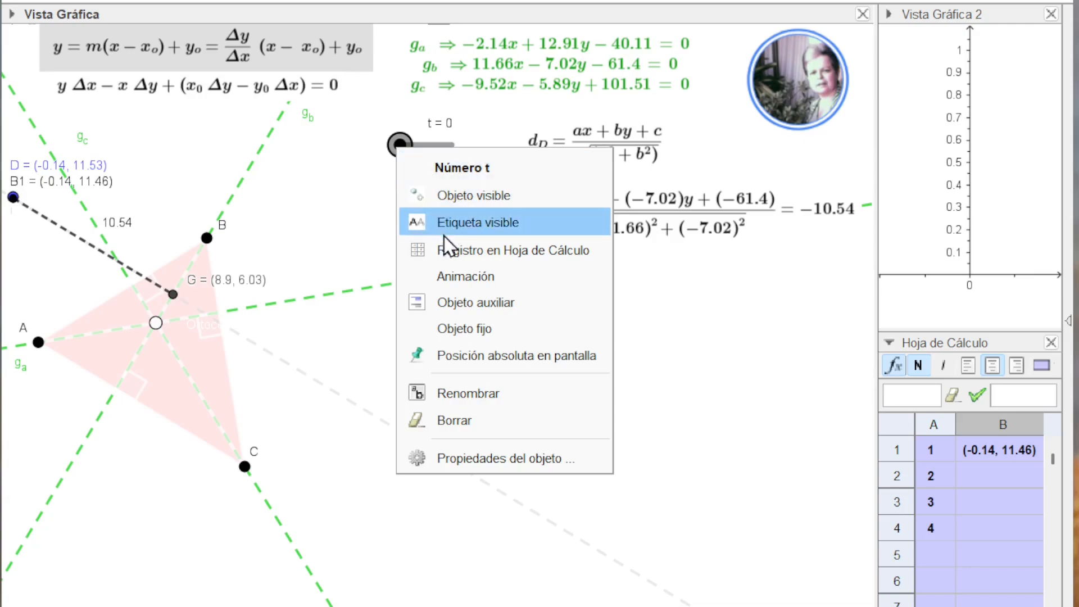
pyautogui.click(454, 275)
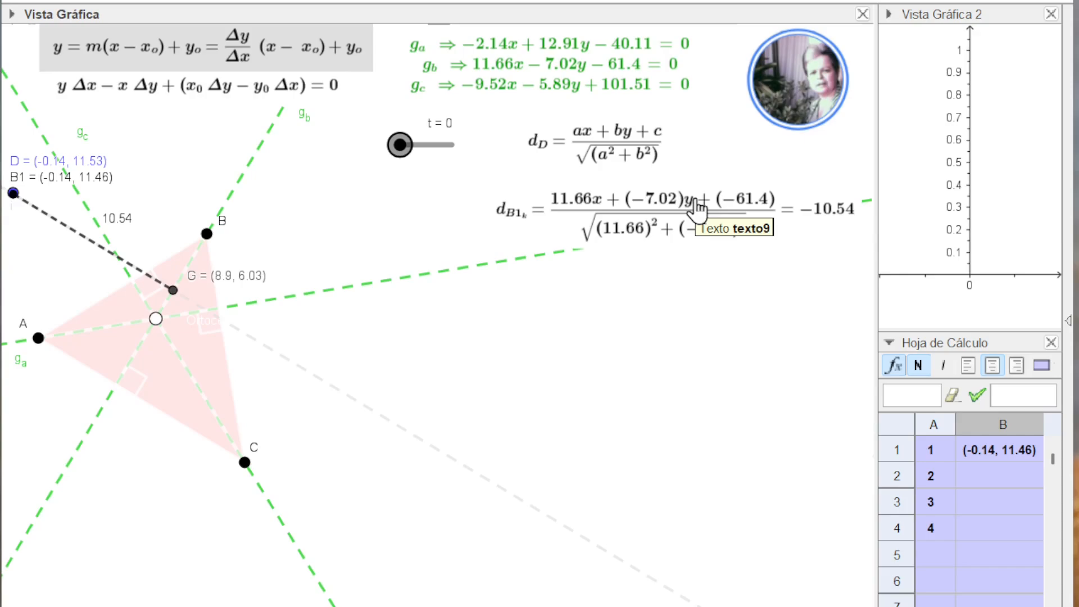
pyautogui.rightClick(398, 146)
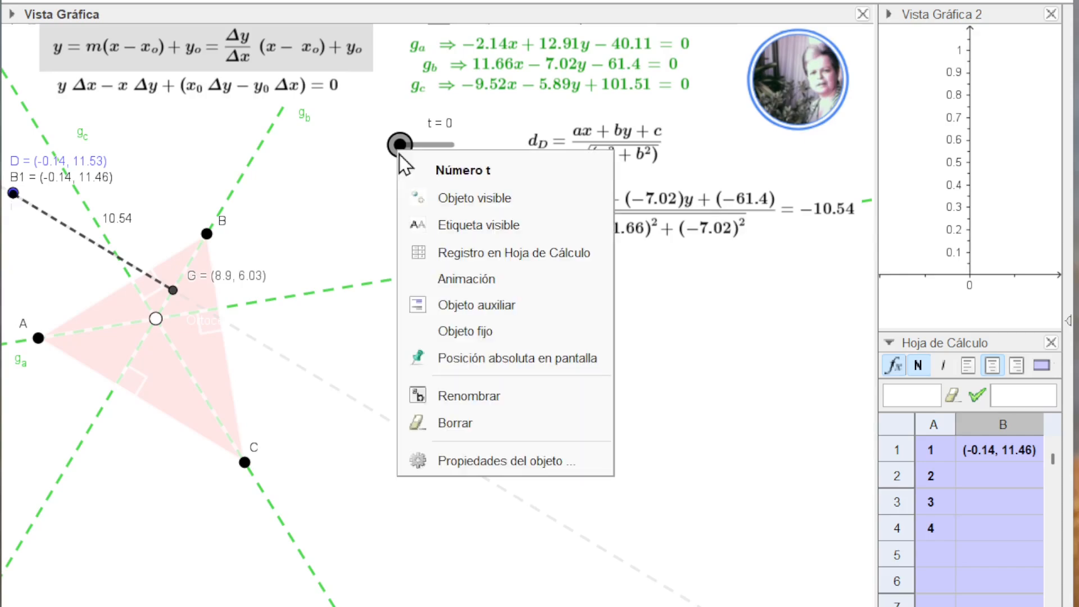
pyautogui.click(443, 276)
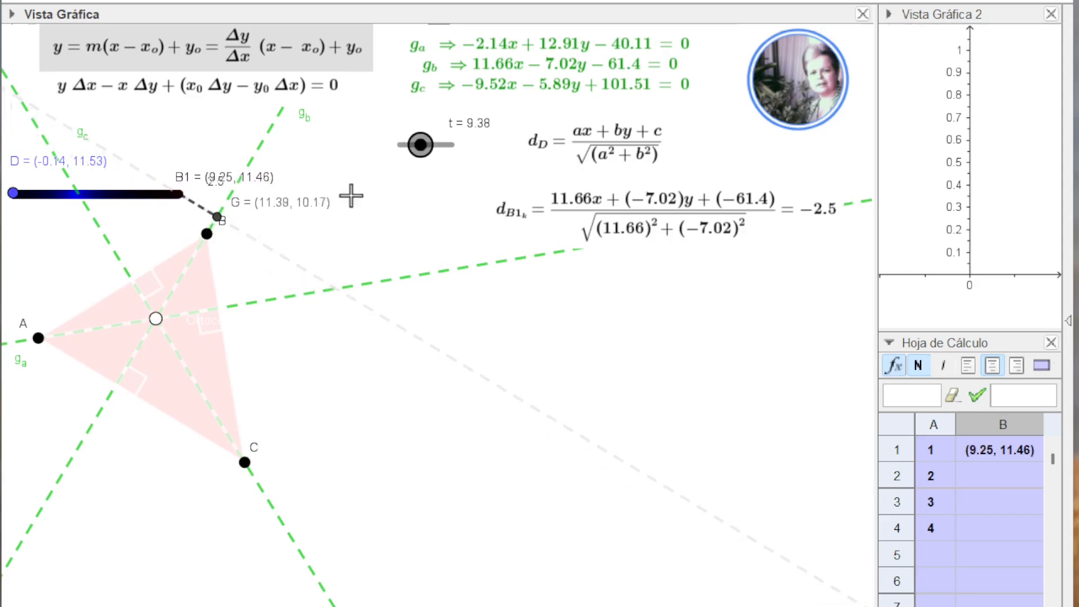
pyautogui.click(420, 145)
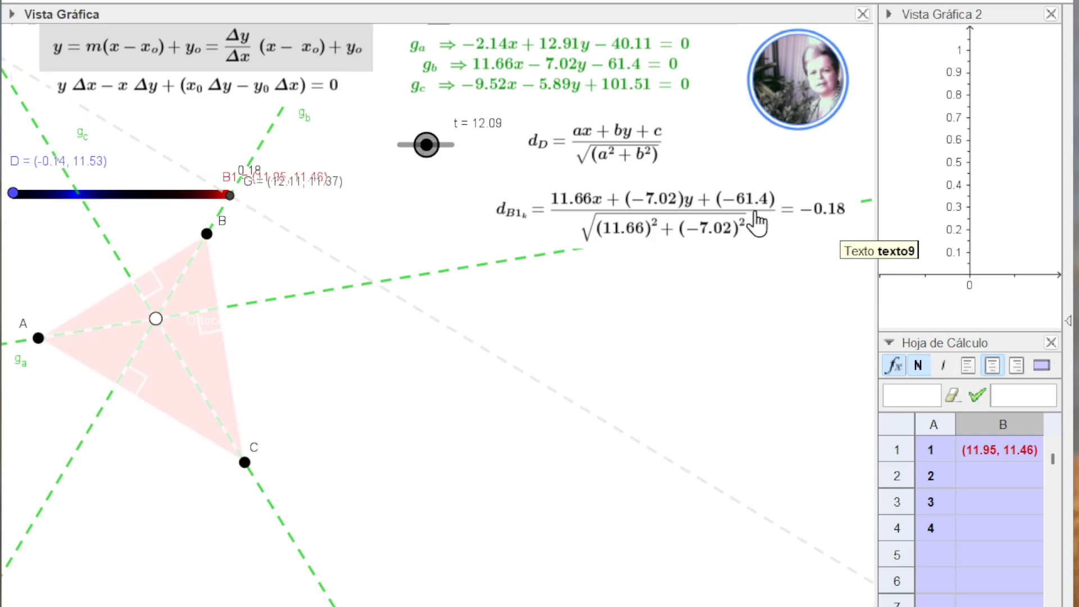
# Step: Set the value of slider t to 12.2 in its basic properties, keeping the triangle's construction in view
pyautogui.rightClick(431, 149)
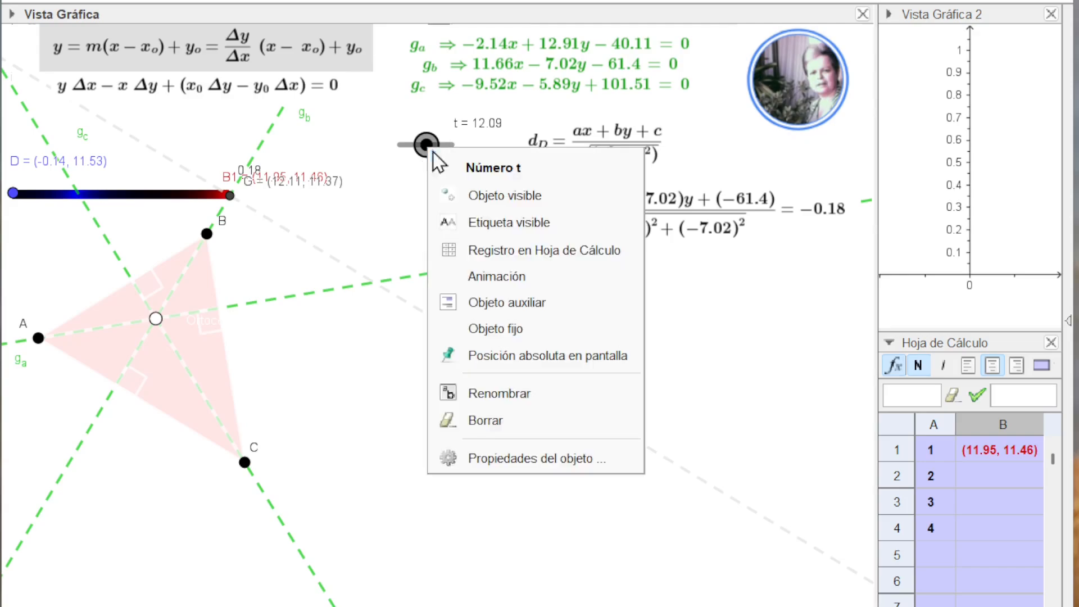
pyautogui.click(514, 458)
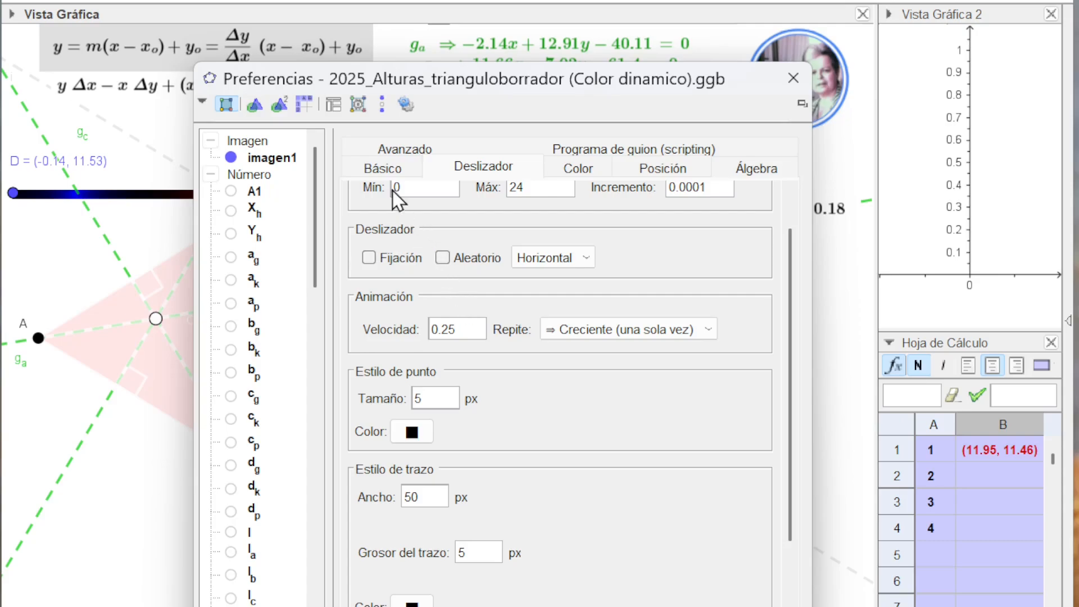
pyautogui.click(384, 168)
pyautogui.moveTo(509, 90); pyautogui.dragTo(500, 313)
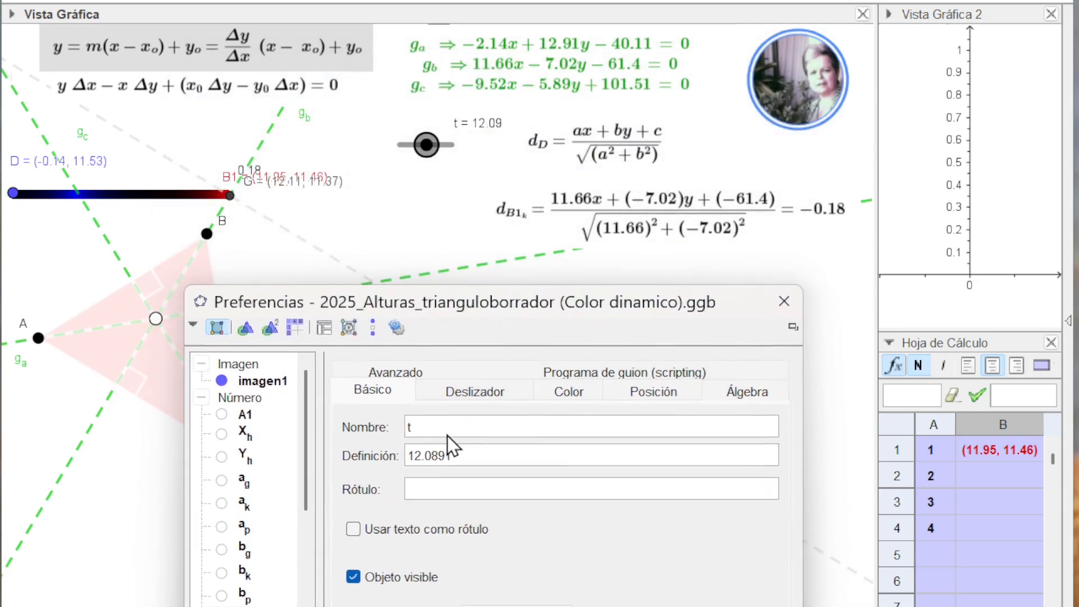
pyautogui.click(428, 457)
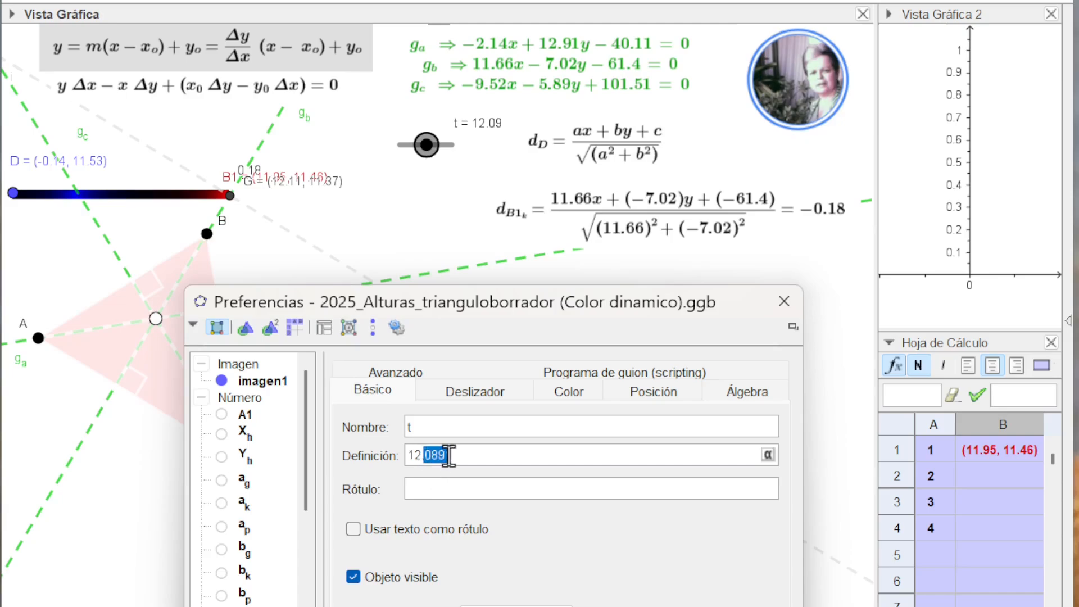
pyautogui.moveTo(448, 455); pyautogui.dragTo(450, 481)
pyautogui.write('2')
pyautogui.press('Tab')
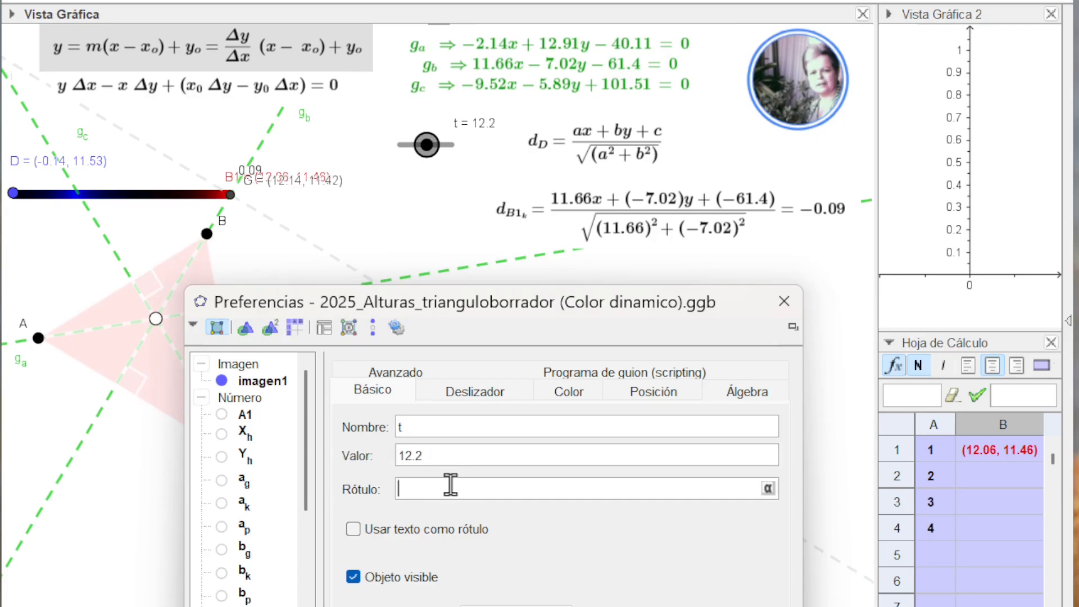
# Step: Set the value of slider t to 12.3 and close the preferences
pyautogui.moveTo(420, 455); pyautogui.dragTo(417, 456)
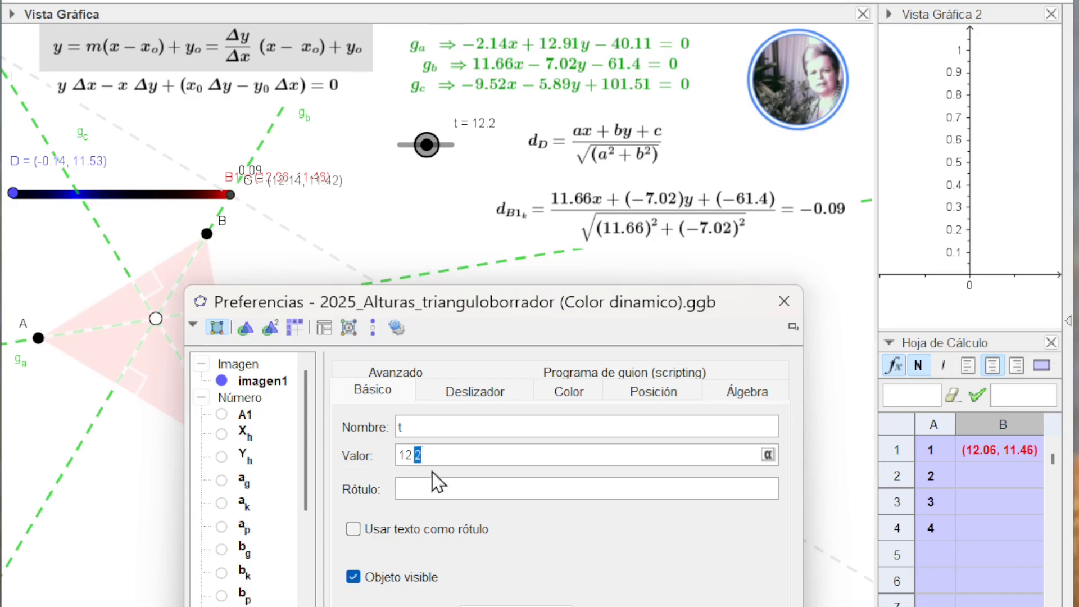
pyautogui.write('3')
pyautogui.click(445, 484)
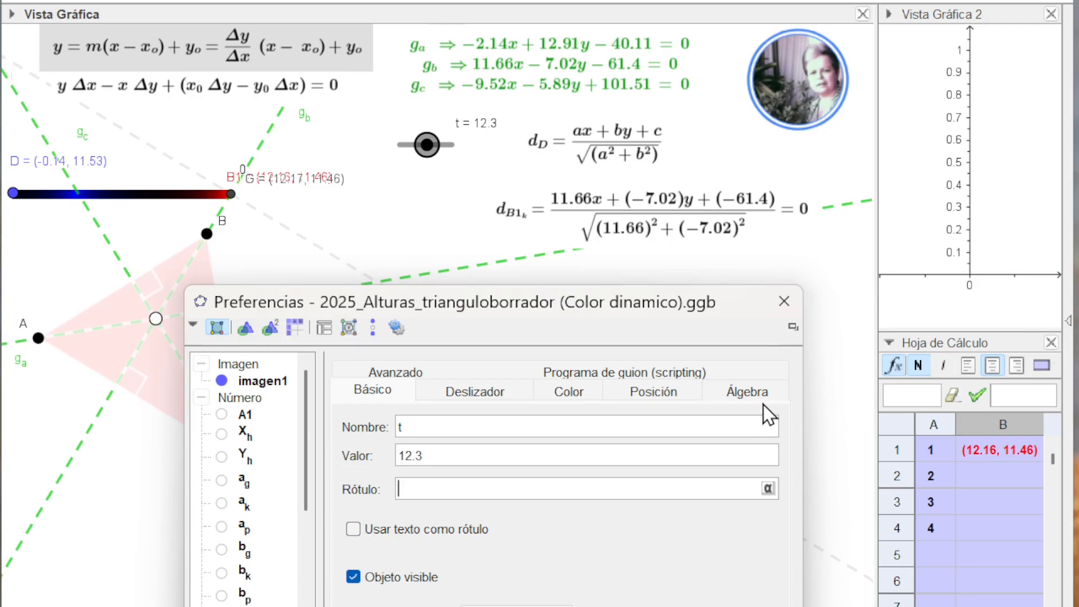
pyautogui.click(783, 301)
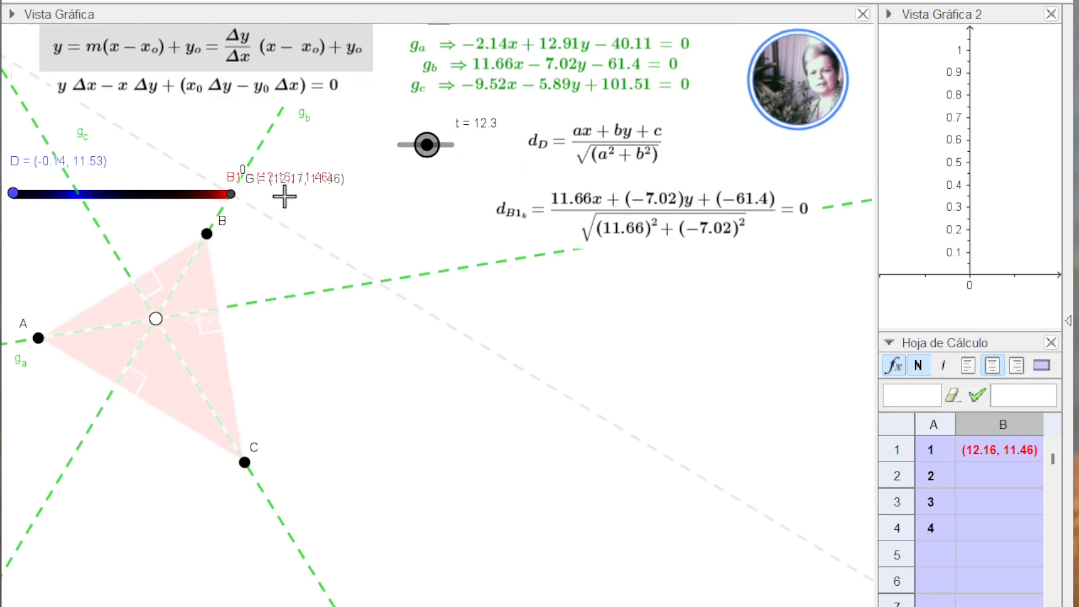
# Step: Move B1's label below the label of G and clear the coloured trace left by B1
pyautogui.moveTo(276, 182); pyautogui.dragTo(302, 199)
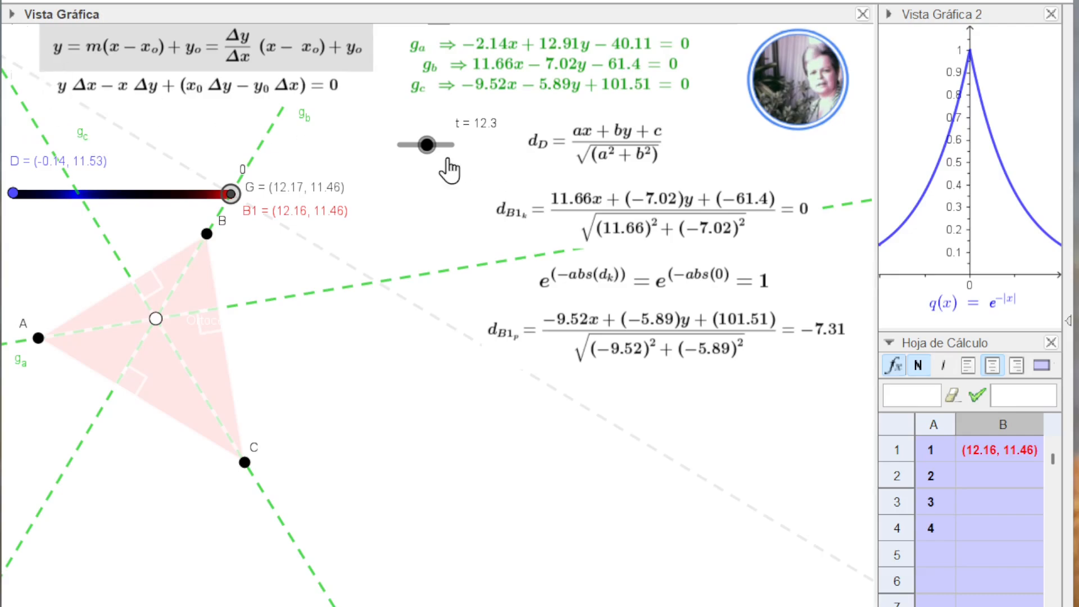
pyautogui.click(11, 12)
pyautogui.click(11, 12)
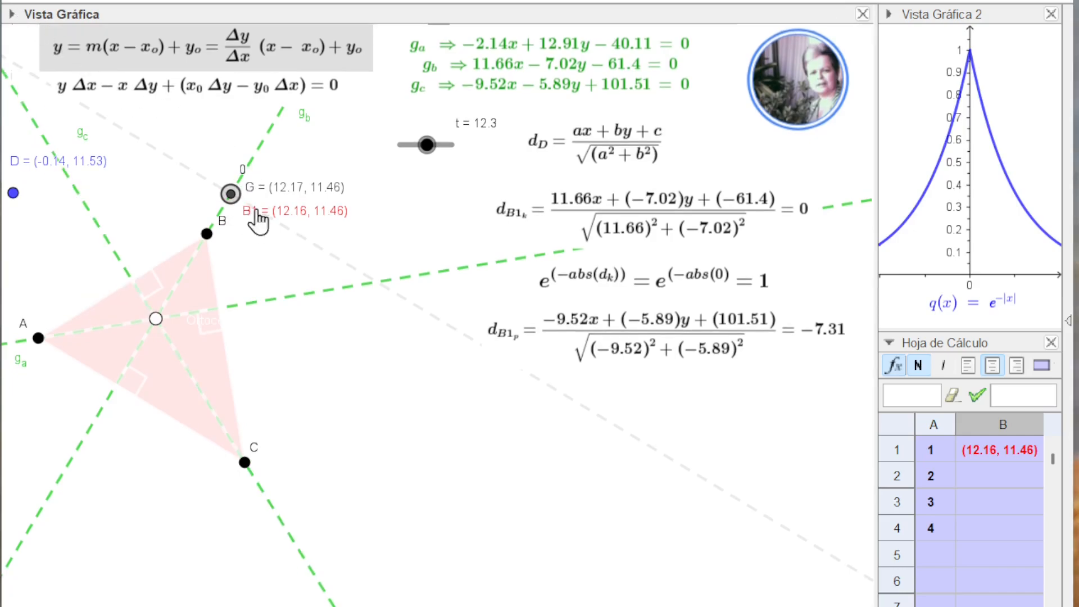
# Step: Lower slider t to about 8.64 and on to 3.71, bringing B1 onto altitude line g_c
pyautogui.moveTo(431, 155); pyautogui.dragTo(421, 149)
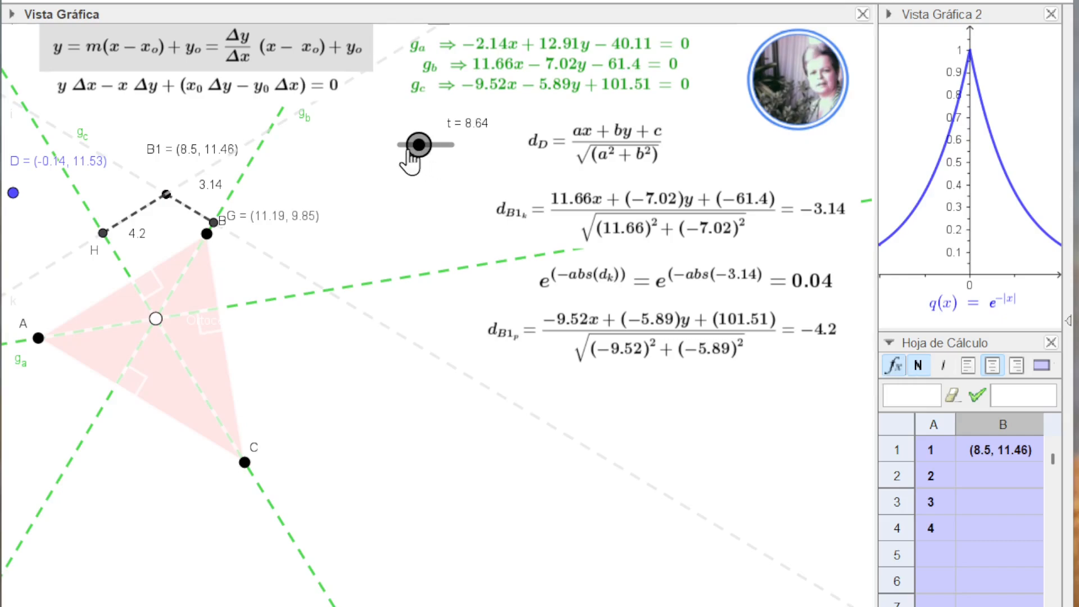
pyautogui.moveTo(419, 148); pyautogui.dragTo(409, 147)
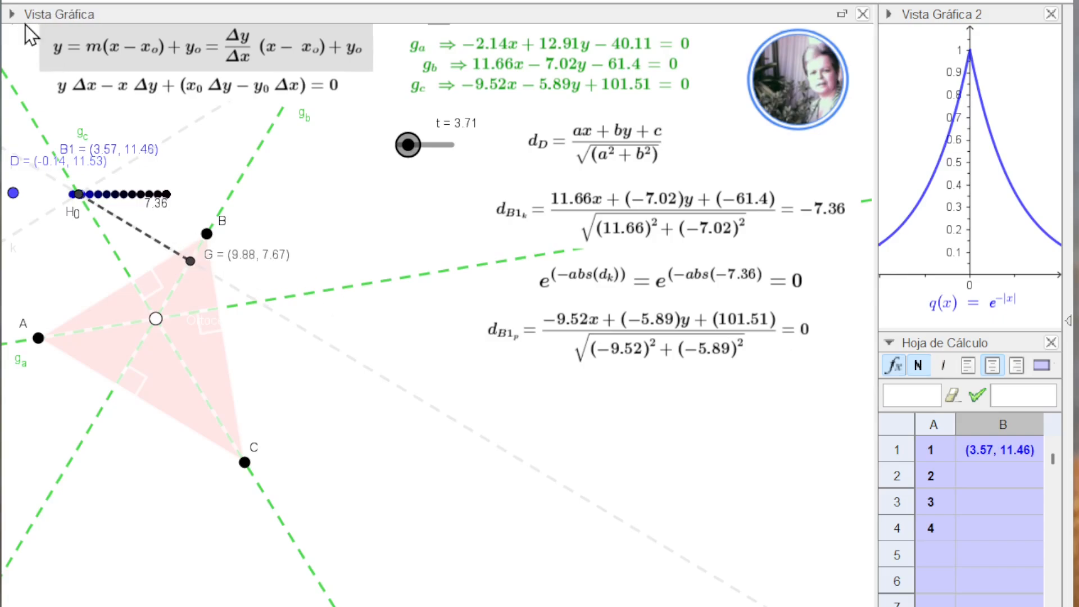
# Step: Clear the trace of B1 and move its label beside the label of D so they no longer overlap
pyautogui.click(12, 15)
pyautogui.click(11, 14)
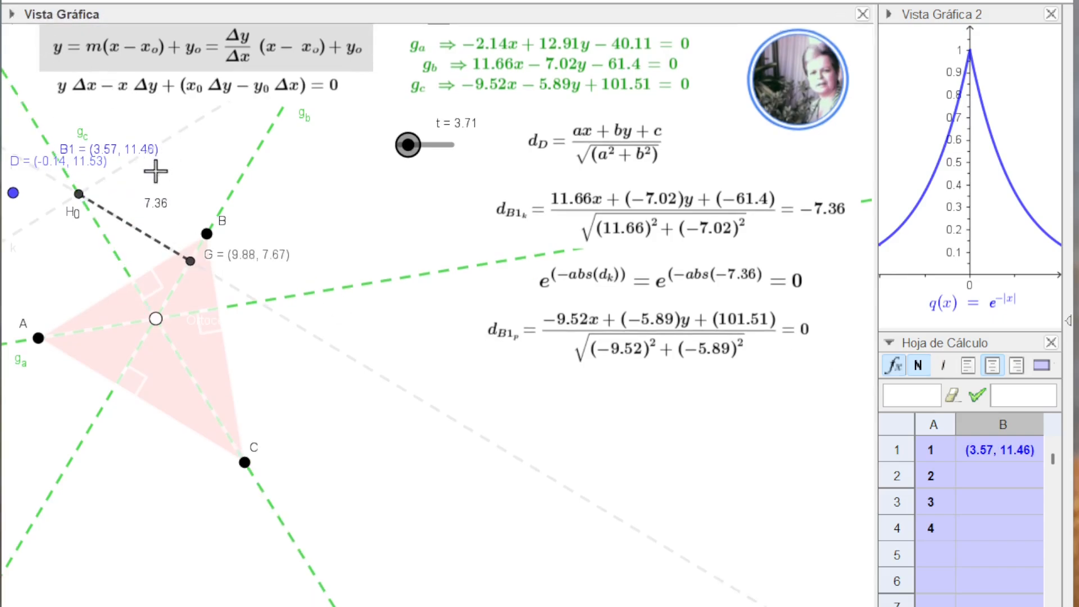
pyautogui.moveTo(130, 149); pyautogui.dragTo(182, 157)
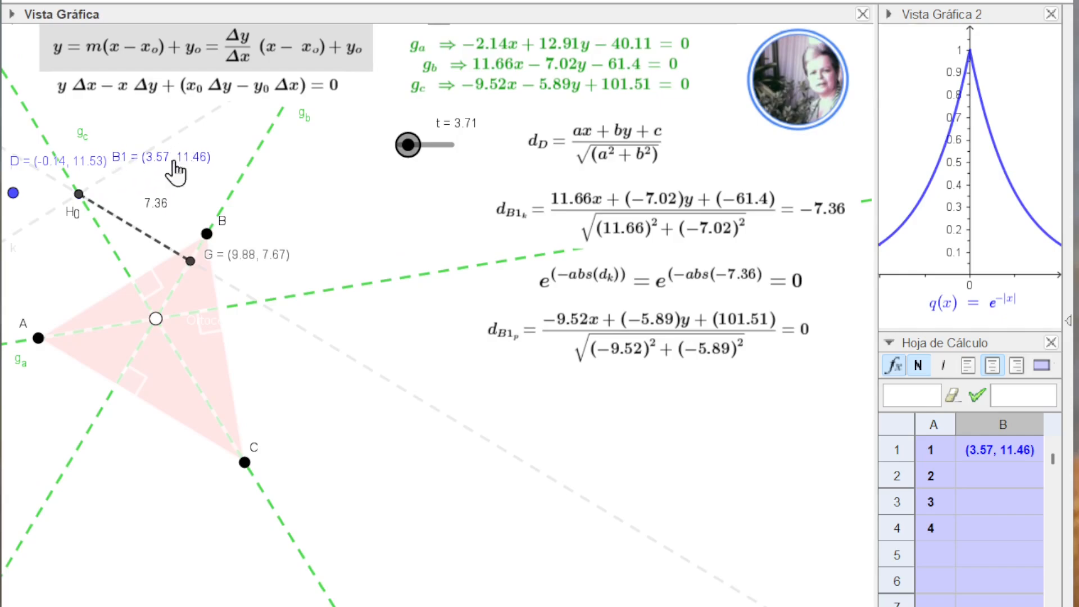
# Step: Move point H's label beside the point and set it to show name and value (Nombre y valor)
pyautogui.moveTo(64, 221); pyautogui.dragTo(110, 194)
pyautogui.rightClick(113, 192)
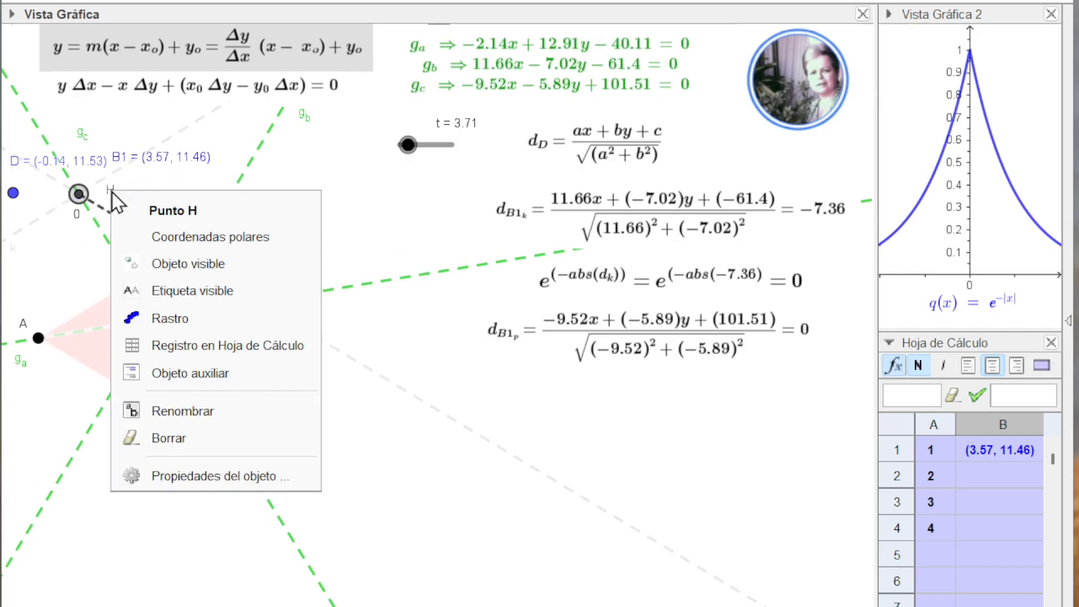
pyautogui.click(241, 472)
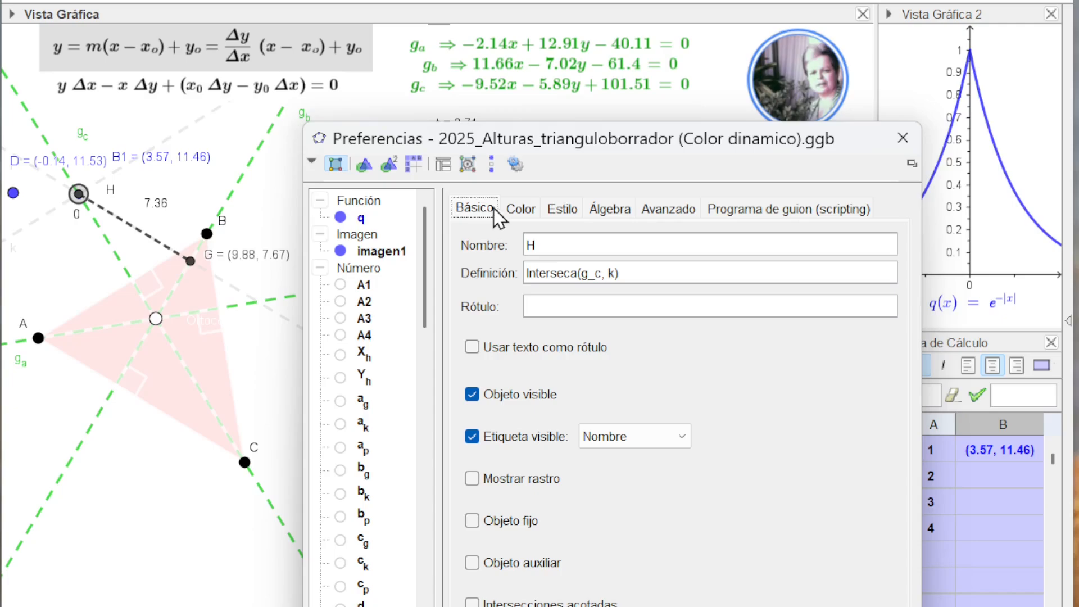
pyautogui.click(681, 437)
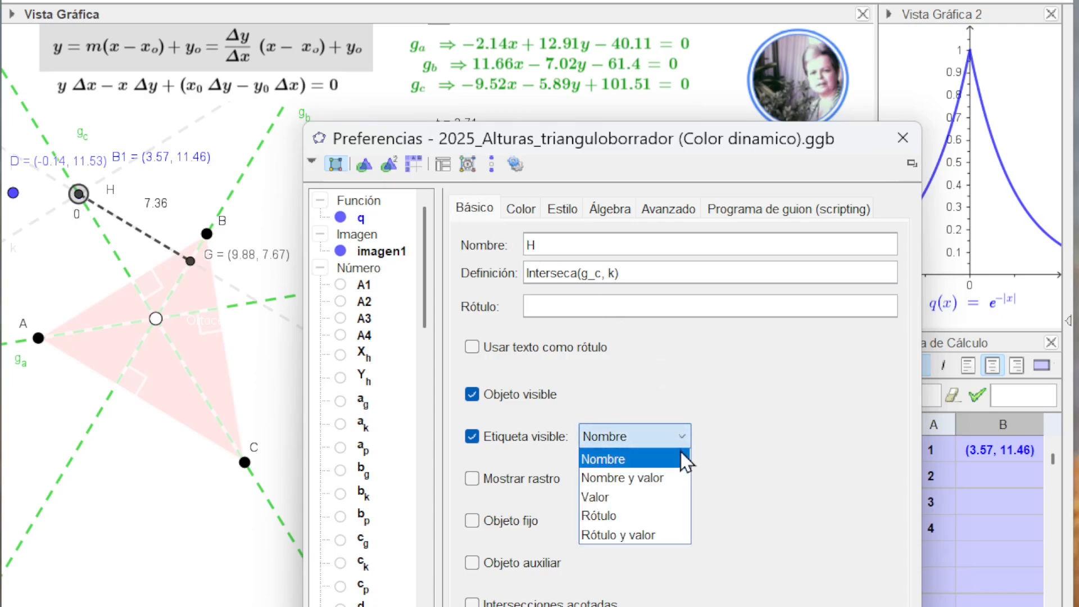
pyautogui.click(677, 477)
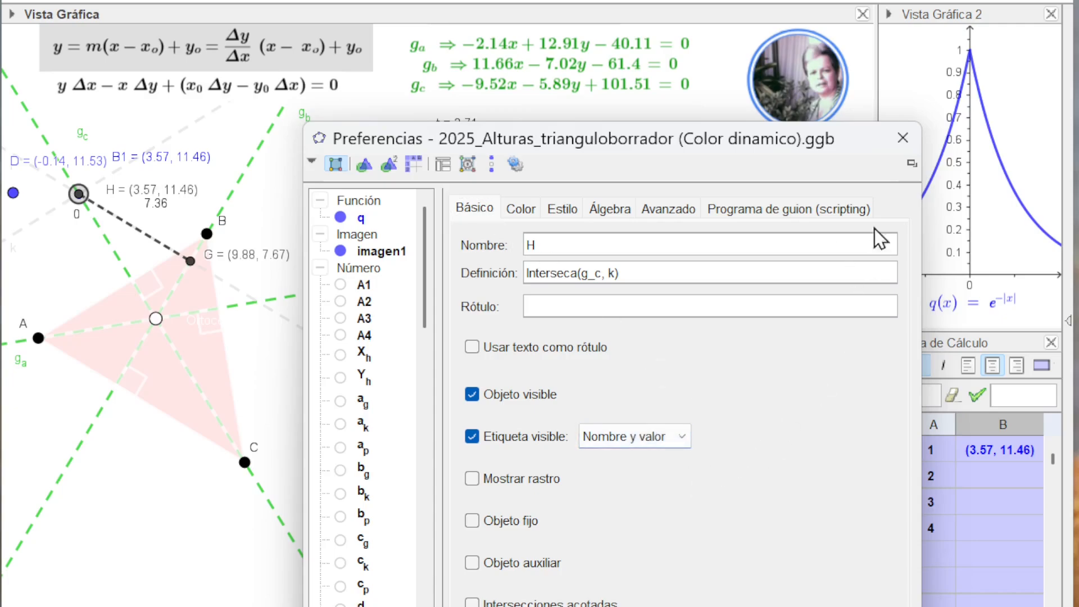
pyautogui.click(903, 137)
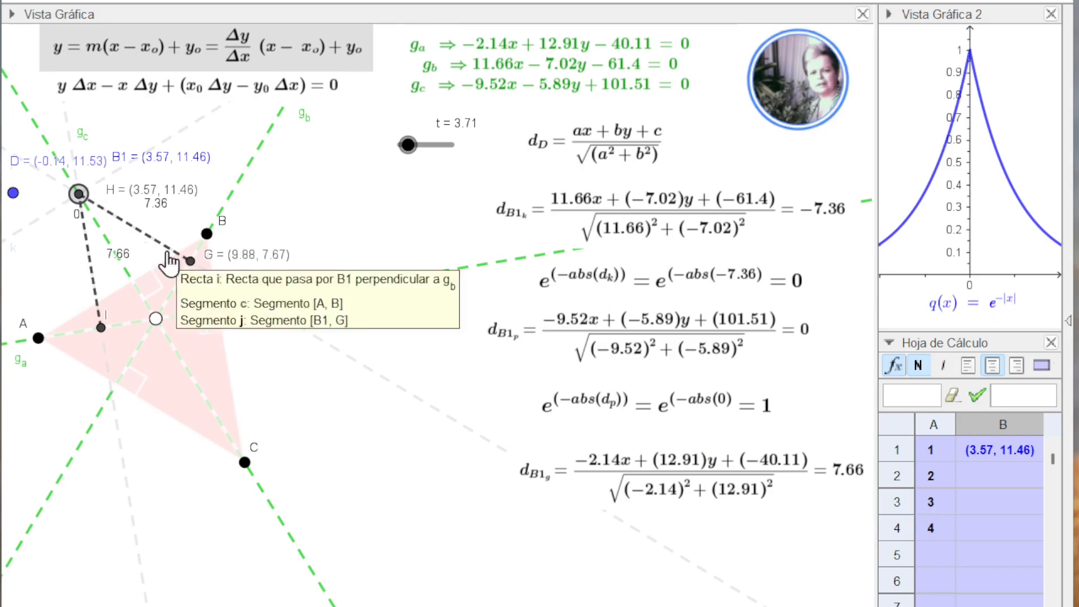
# Step: Move the distance label of segment B1–I to the segment's outer side and return slider t to 0
pyautogui.moveTo(118, 254); pyautogui.dragTo(61, 265)
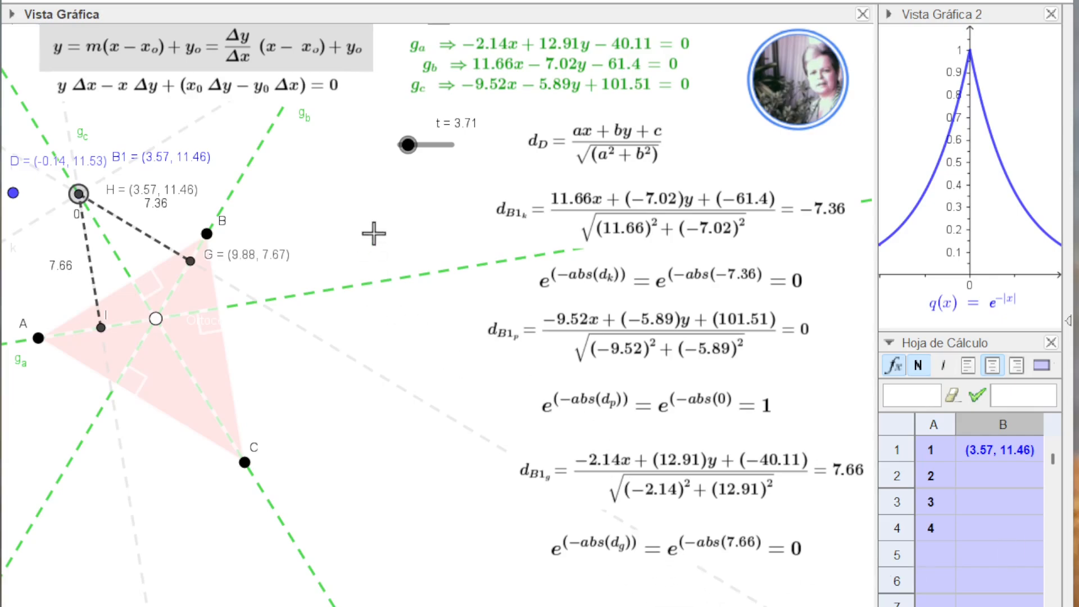
pyautogui.moveTo(406, 158); pyautogui.dragTo(397, 157)
pyautogui.click(12, 15)
pyautogui.click(12, 15)
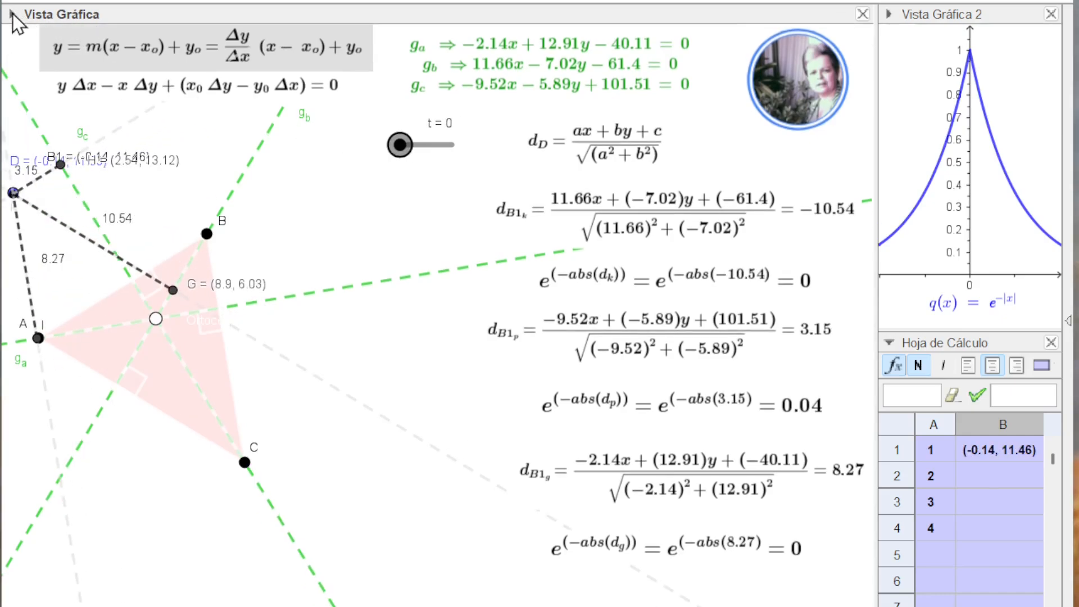
# Step: Move vertex C up and away from A until the triangle is nearly right-angled at B
pyautogui.click(37, 338)
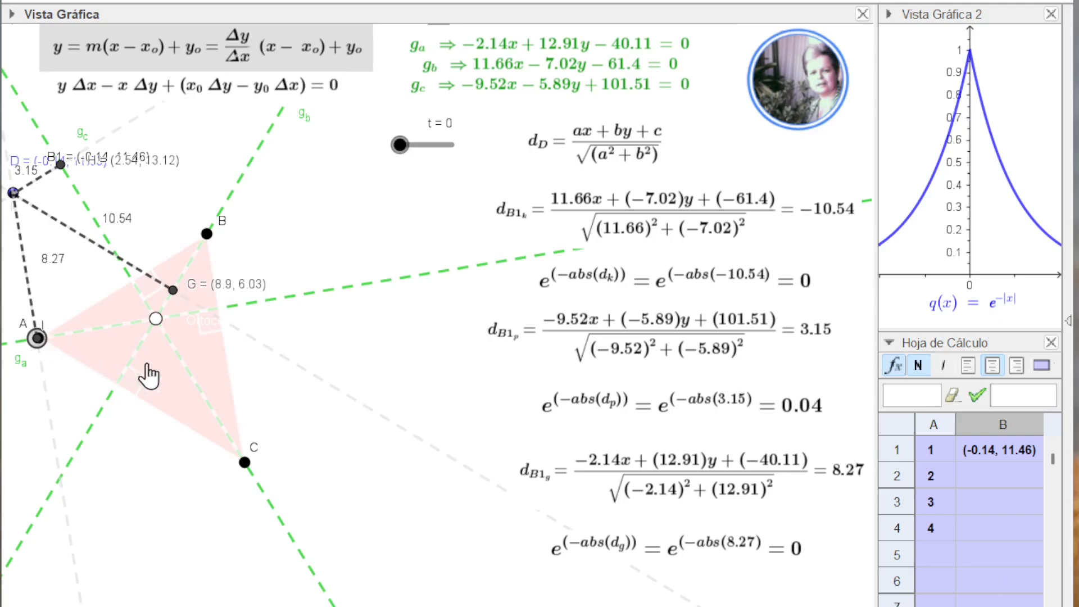
pyautogui.moveTo(244, 463); pyautogui.dragTo(295, 388)
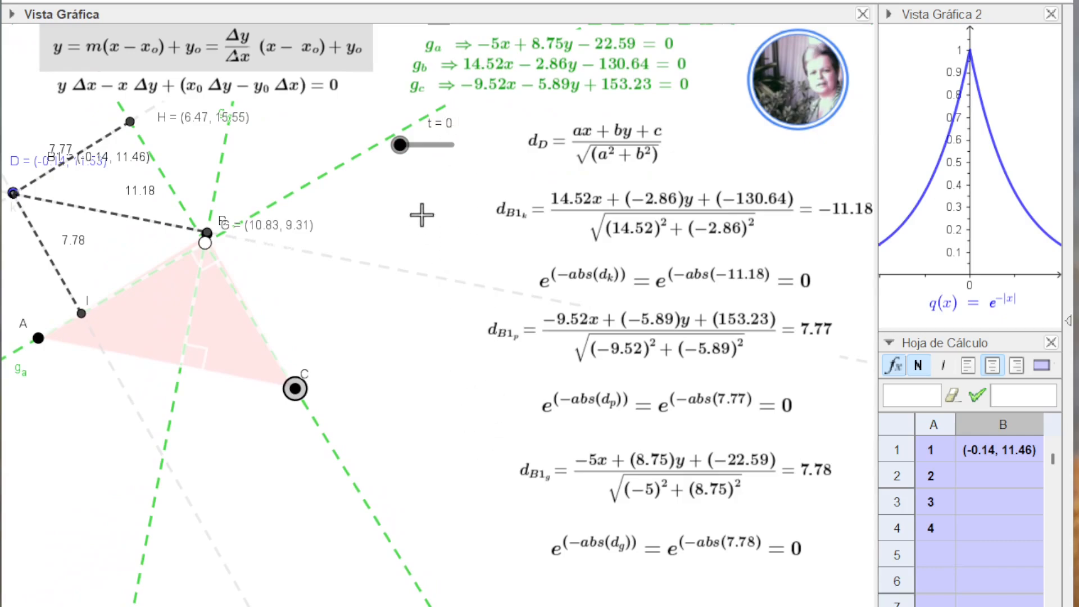
# Step: Place slider t in the empty area below the triangle and advance it to 16.32
pyautogui.moveTo(441, 154); pyautogui.dragTo(316, 543)
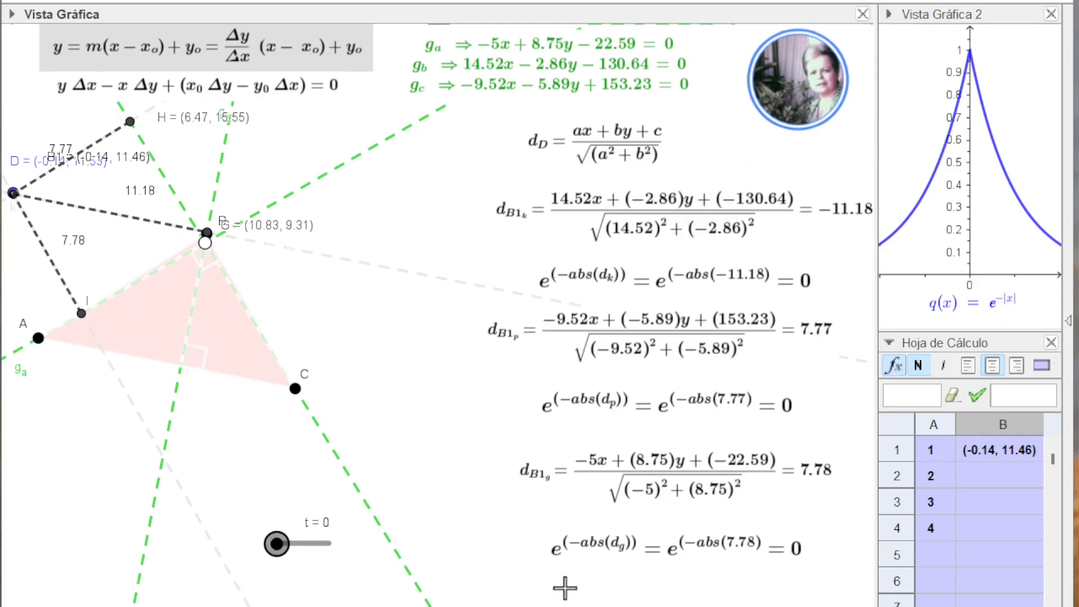
pyautogui.rightClick(277, 545)
pyautogui.click(339, 603)
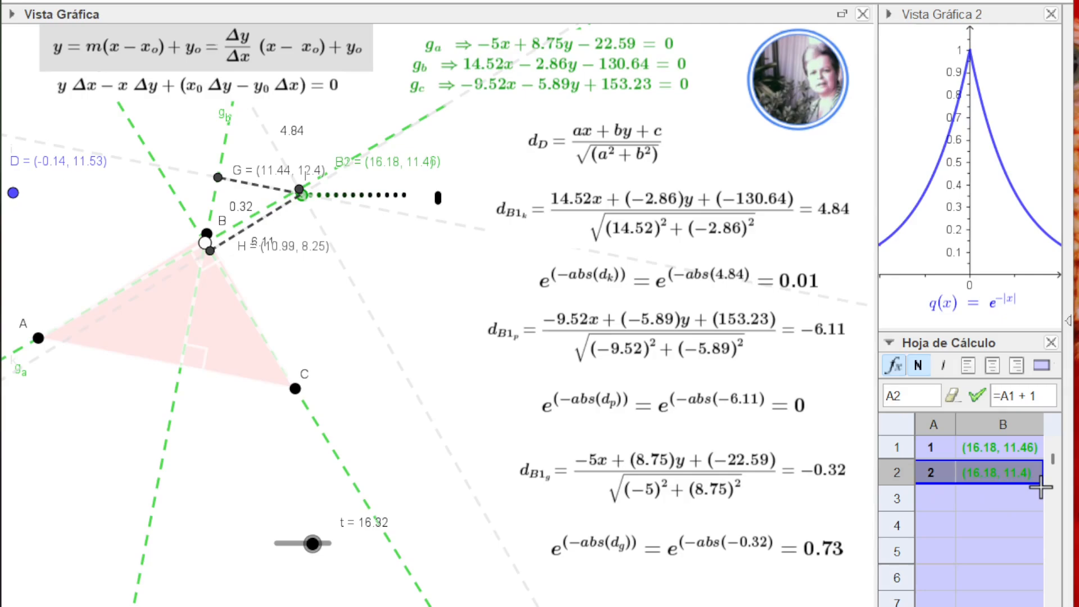
# Step: Fill spreadsheet cells A2:B2 down the sheet to generate the column of points below B1
pyautogui.moveTo(1041, 494); pyautogui.dragTo(1039, 604)
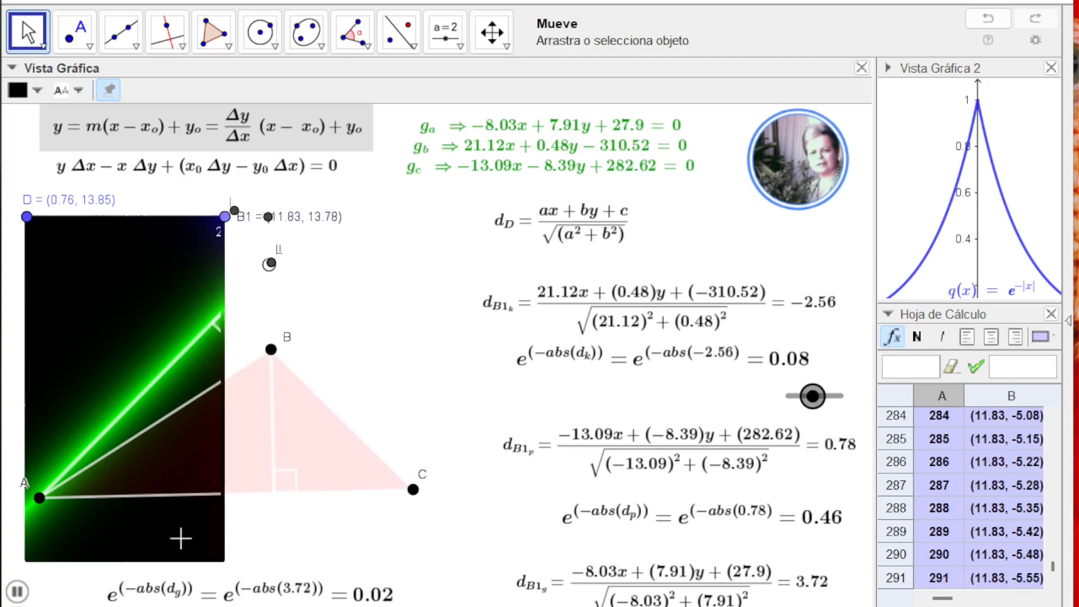
# Step: Stop slider t's animation and take the slider to its maximum to finish colouring the rectangle
pyautogui.click(267, 290)
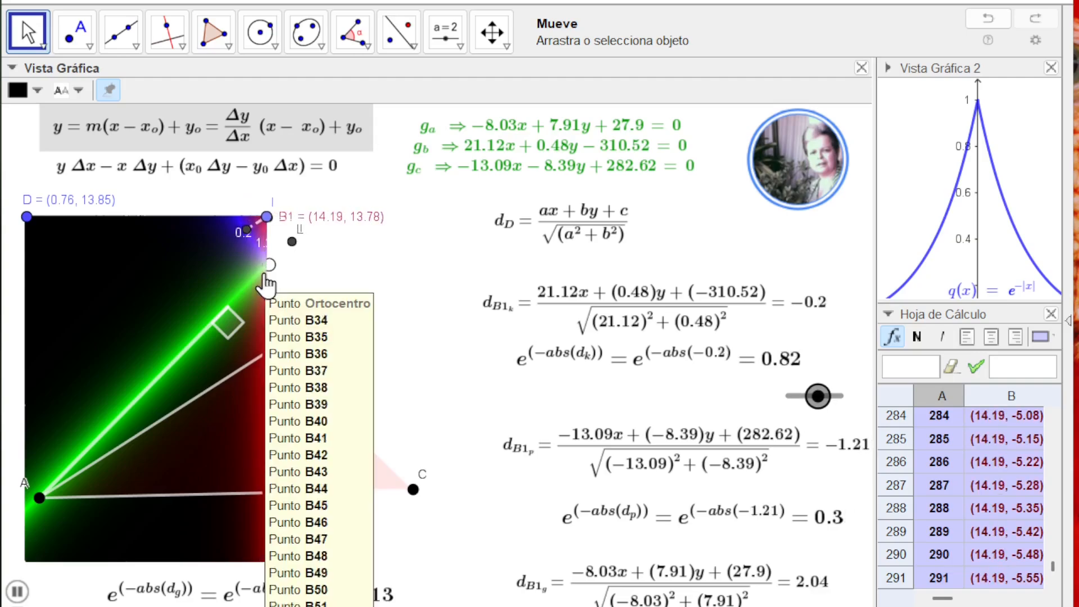
pyautogui.click(326, 280)
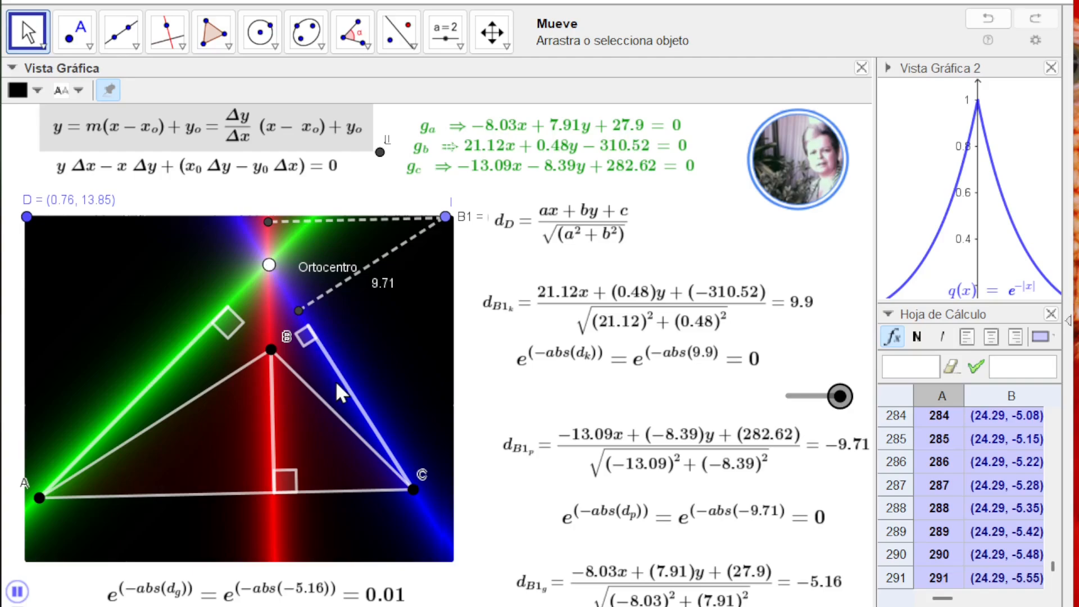
pyautogui.click(298, 335)
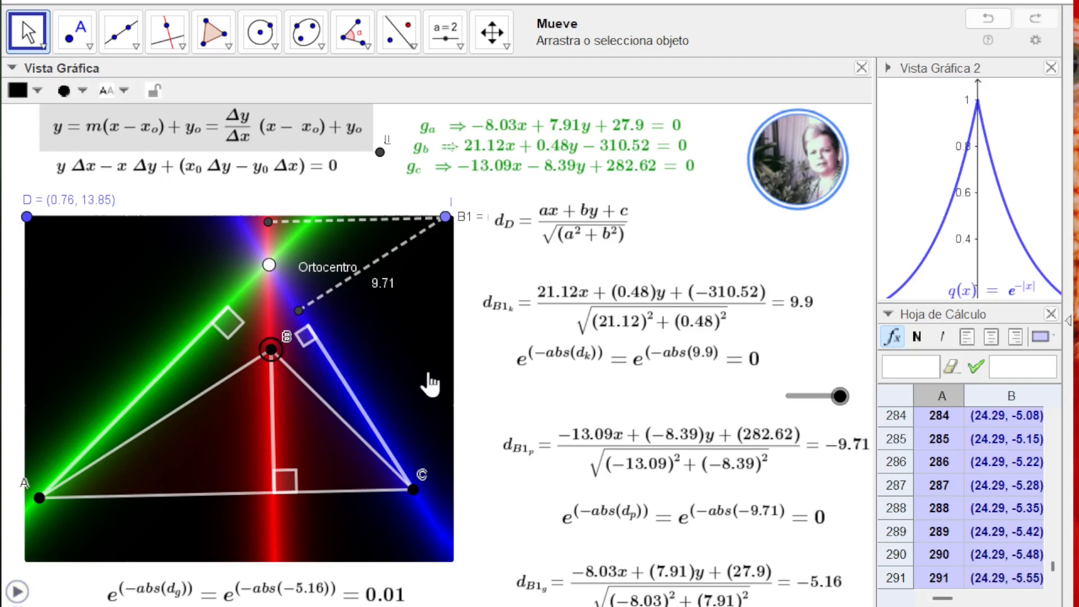
pyautogui.moveTo(840, 398); pyautogui.dragTo(843, 399)
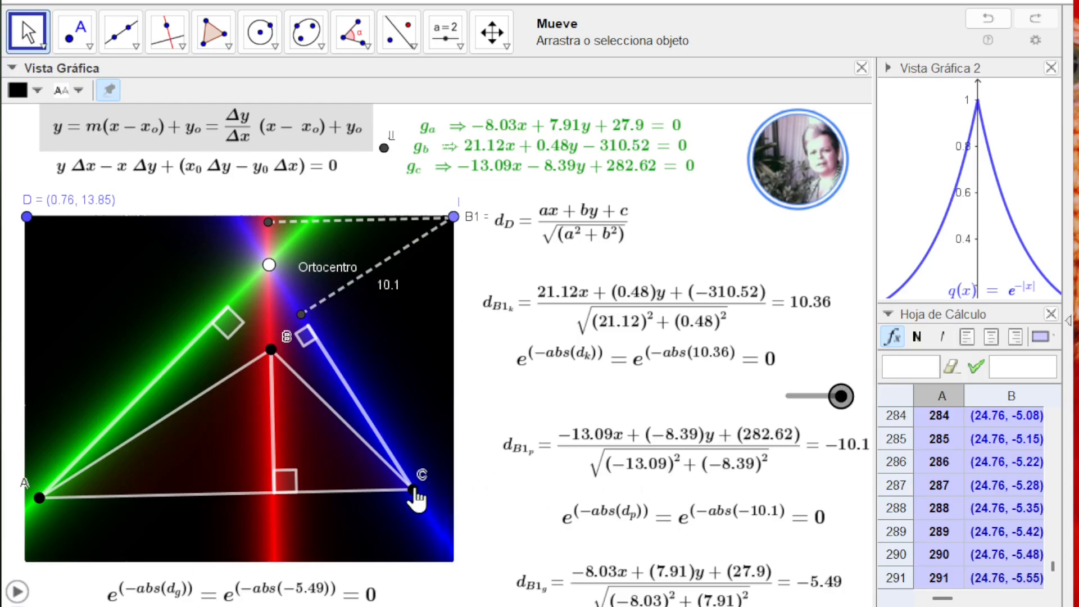
# Step: Reposition vertices B and C to form an acute triangle with the orthocentre inside it
pyautogui.moveTo(416, 491); pyautogui.dragTo(295, 520)
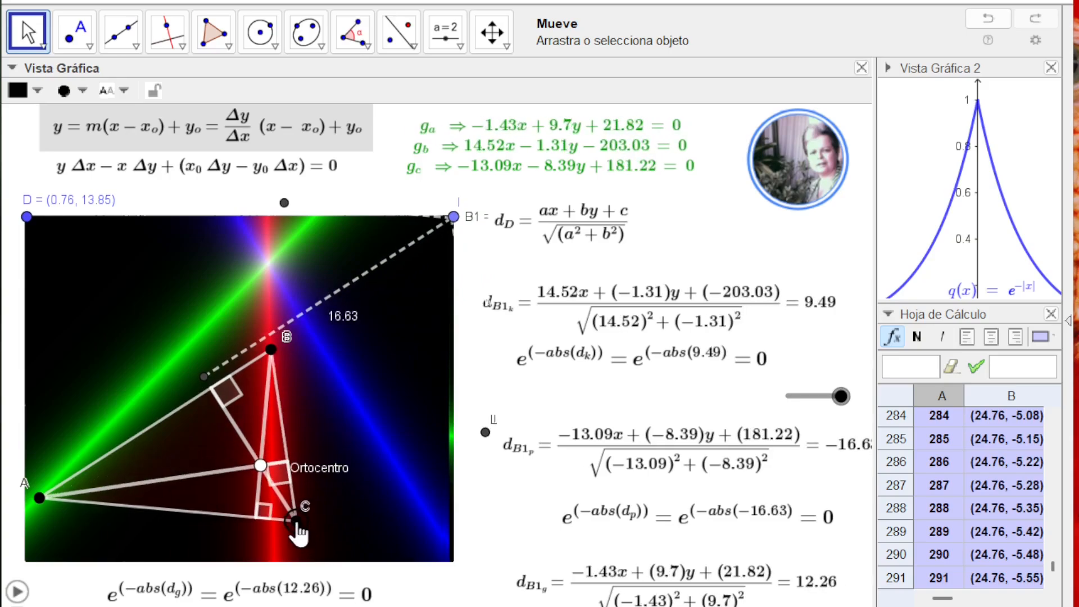
pyautogui.moveTo(274, 365); pyautogui.dragTo(288, 338)
pyautogui.moveTo(242, 321); pyautogui.dragTo(212, 318)
pyautogui.moveTo(293, 520); pyautogui.dragTo(364, 506)
pyautogui.moveTo(214, 322); pyautogui.dragTo(232, 264)
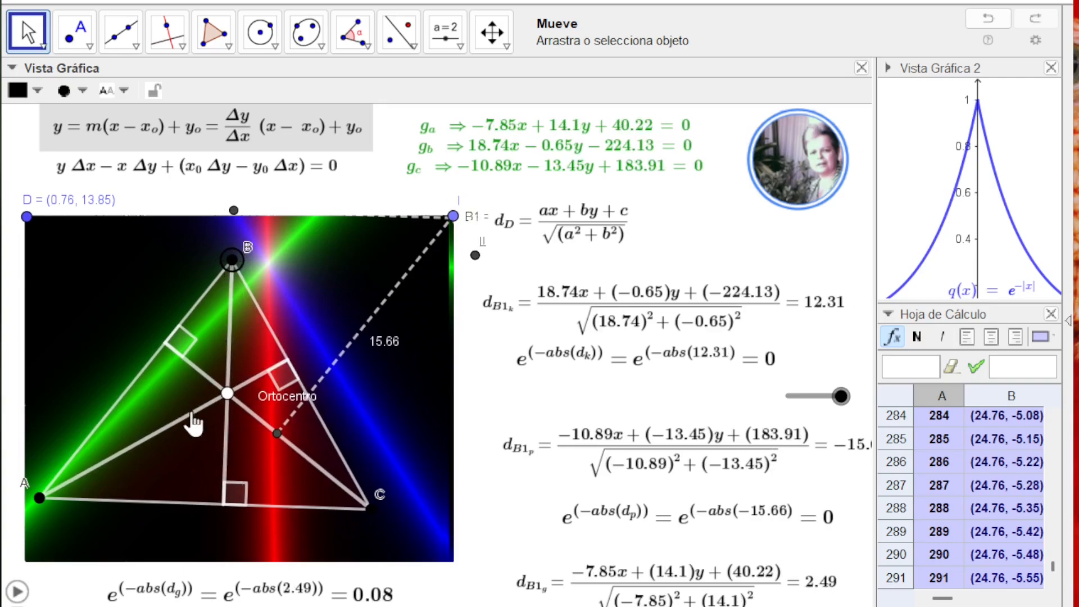
pyautogui.moveTo(366, 508); pyautogui.dragTo(388, 515)
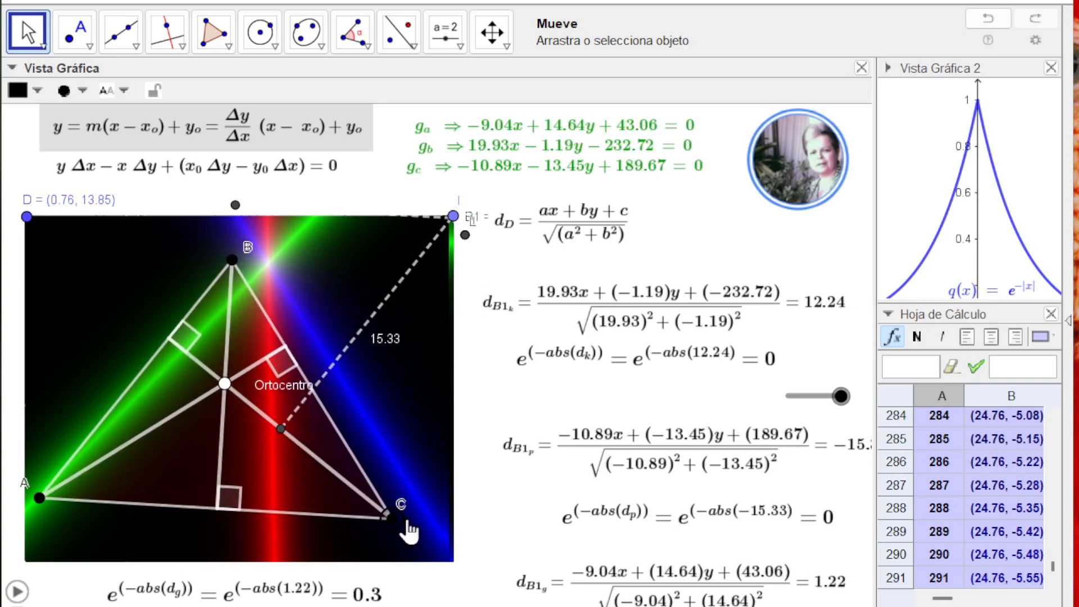
# Step: Animate slider t to recolour the rectangle with the new altitudes, and return the slider to its minimum
pyautogui.rightClick(840, 401)
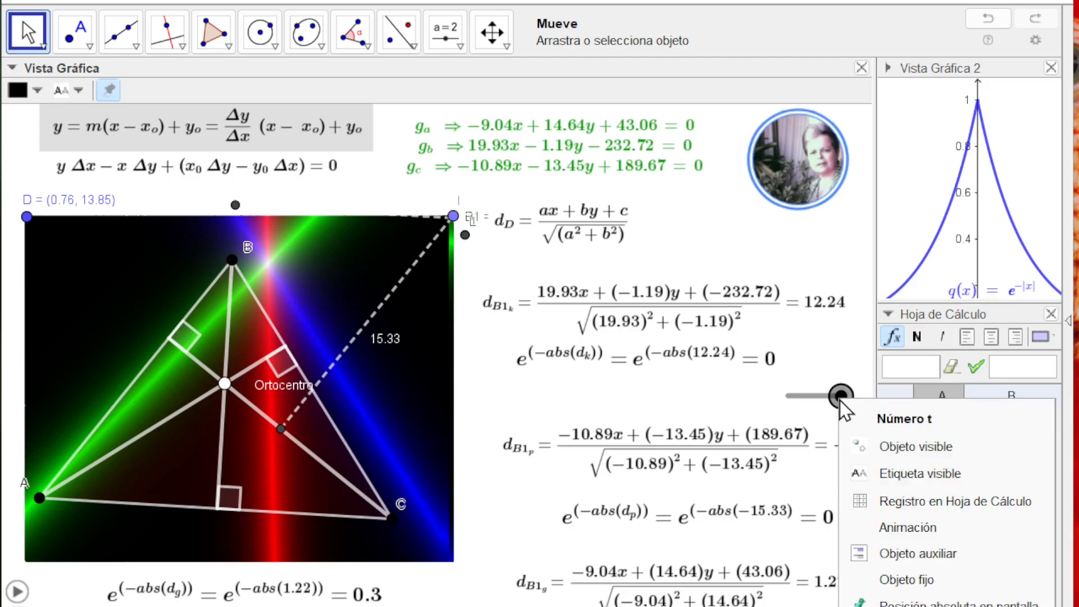
pyautogui.click(888, 526)
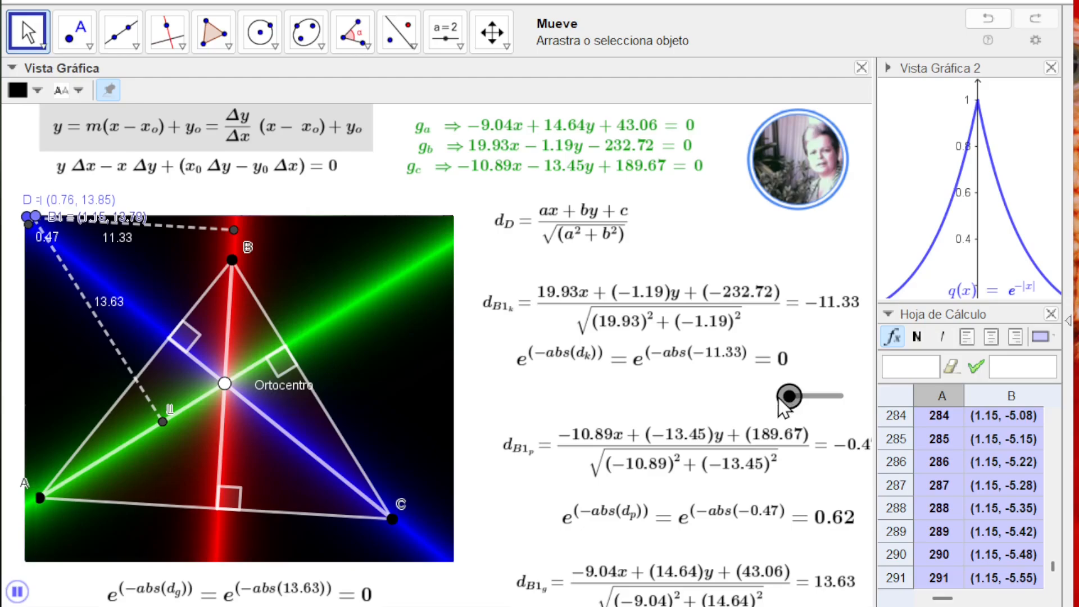
pyautogui.moveTo(789, 398); pyautogui.dragTo(759, 407)
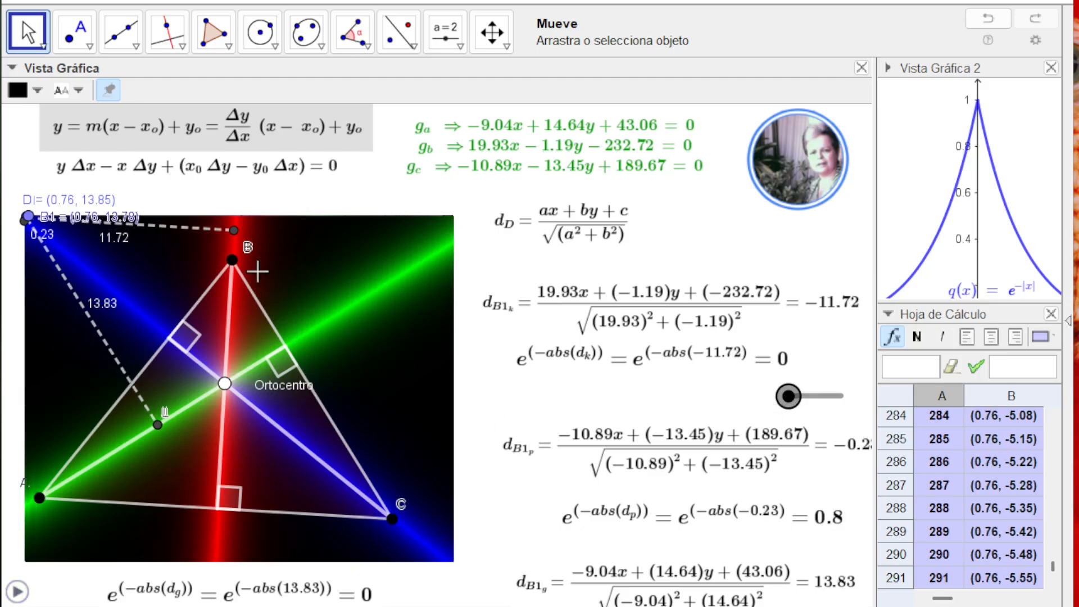
# Step: Move vertex B across the coloured rectangle so that the triangle becomes right-angled at C
pyautogui.moveTo(232, 261); pyautogui.dragTo(411, 271)
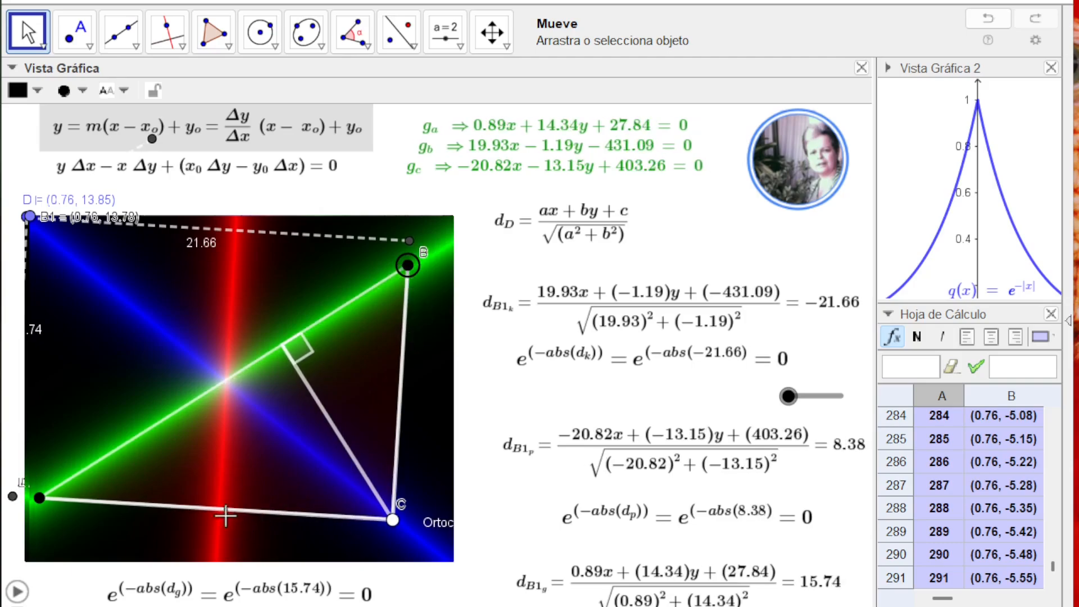